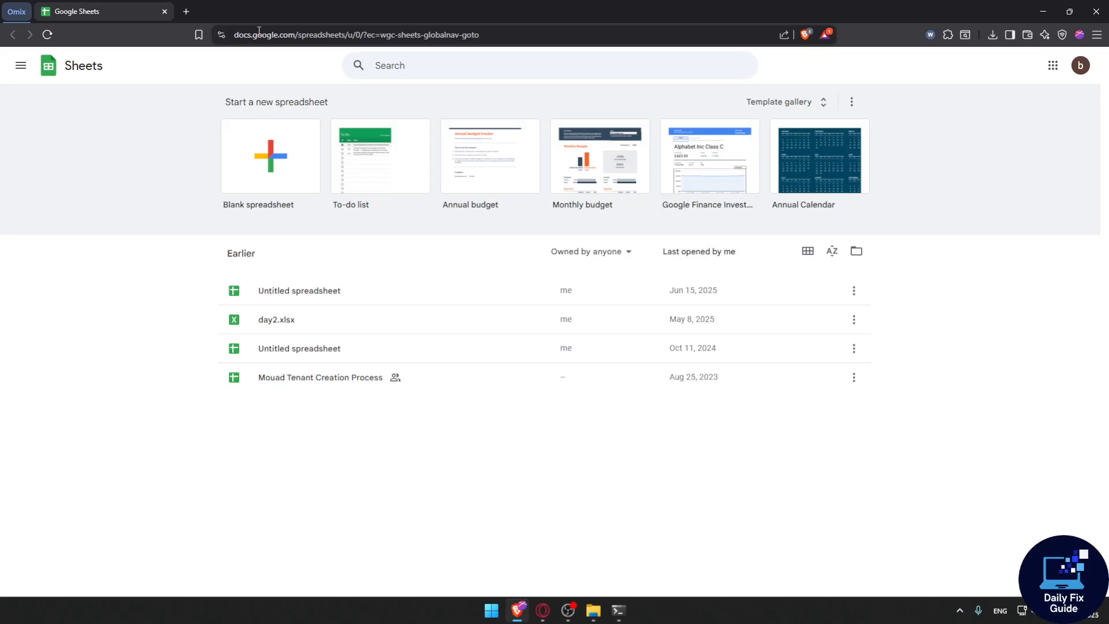
# - Open sheets.google.com in a new tab, and close that tab again
pyautogui.click(192, 11)
pyautogui.write('sheets')
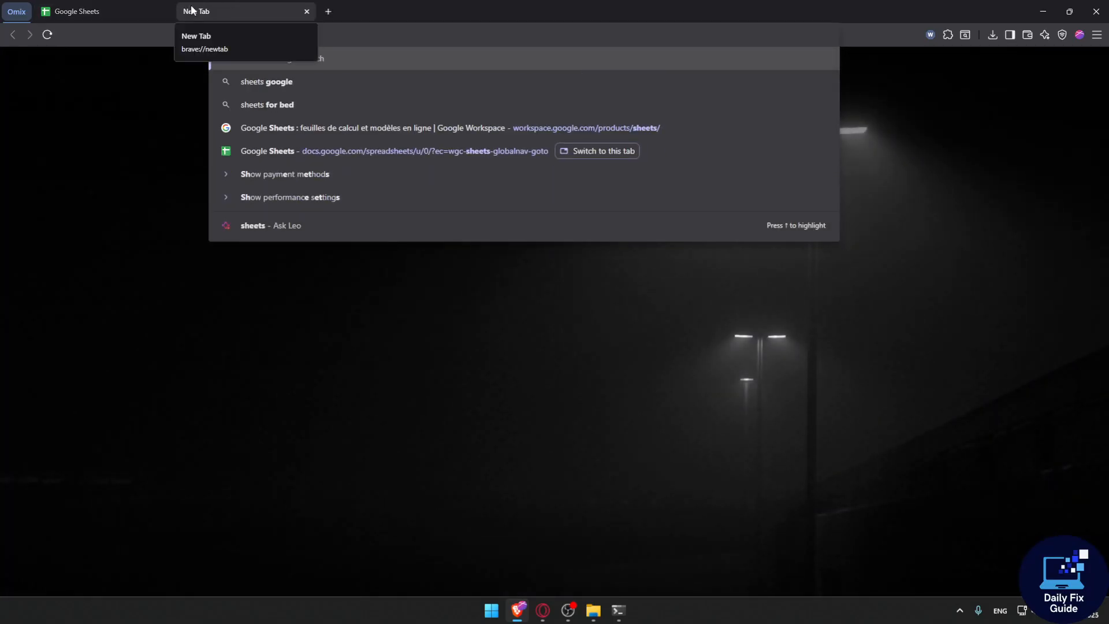
pyautogui.write('.google.com')
pyautogui.press('Return')
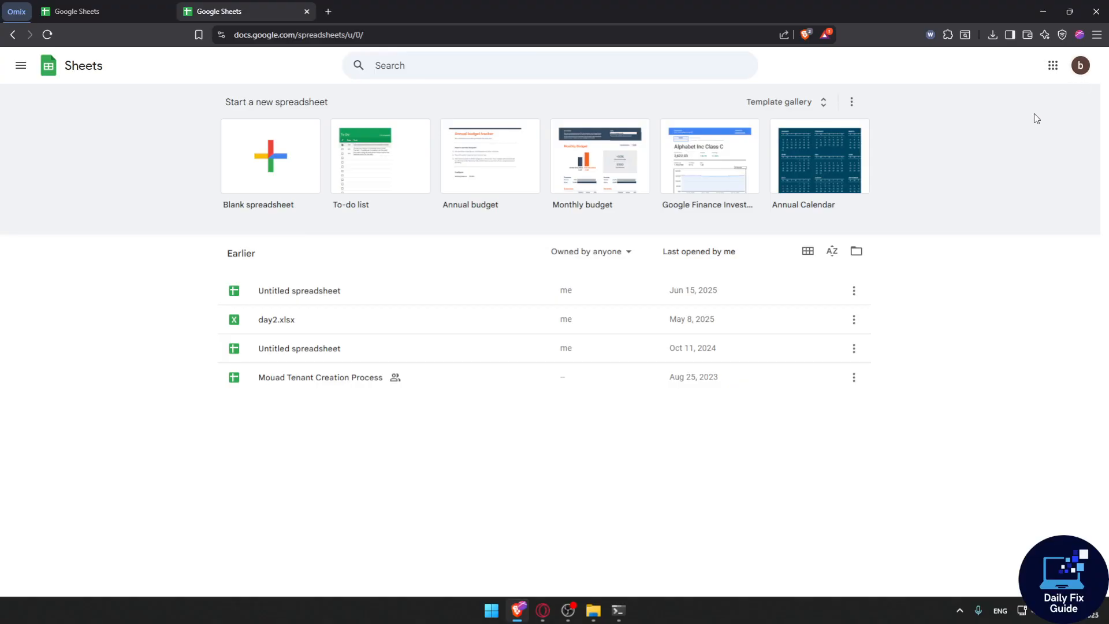
pyautogui.hotkey('ctrl', 'w')
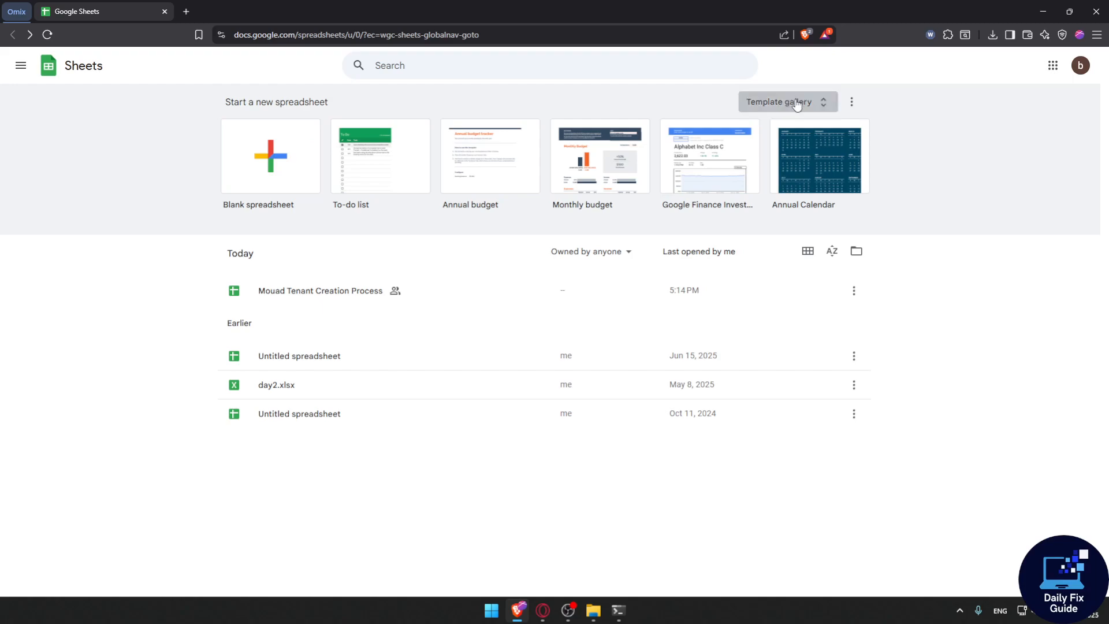
# - Browse the full template gallery and search the page for "finance" templates
pyautogui.click(762, 102)
pyautogui.scroll(-2, 694, 203)
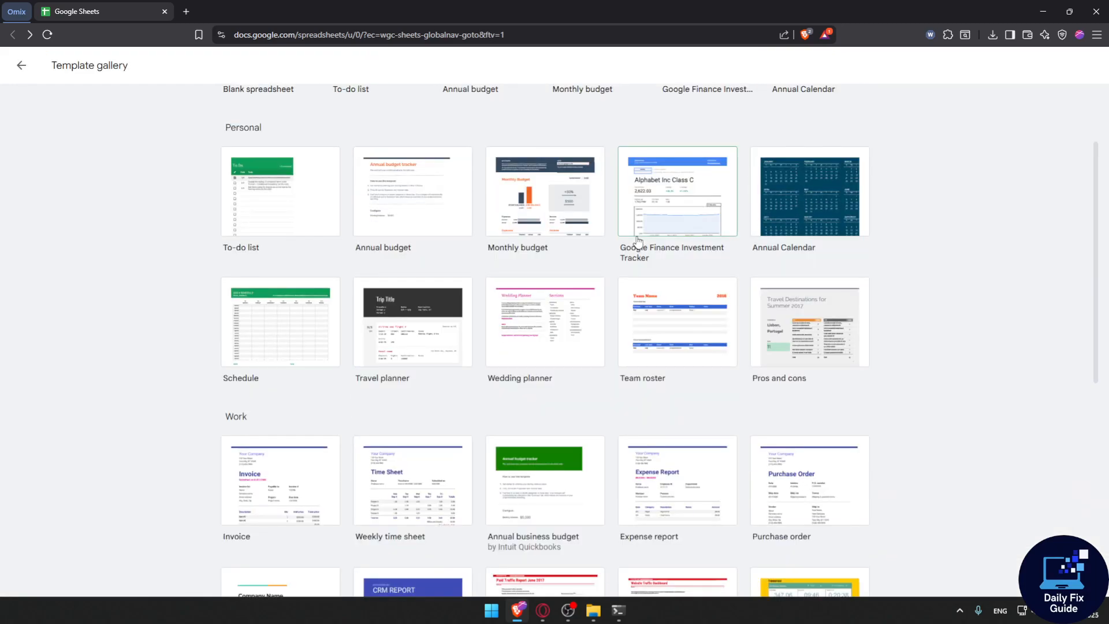
pyautogui.hotkey('ctrl', 'f')
pyautogui.write('finance')
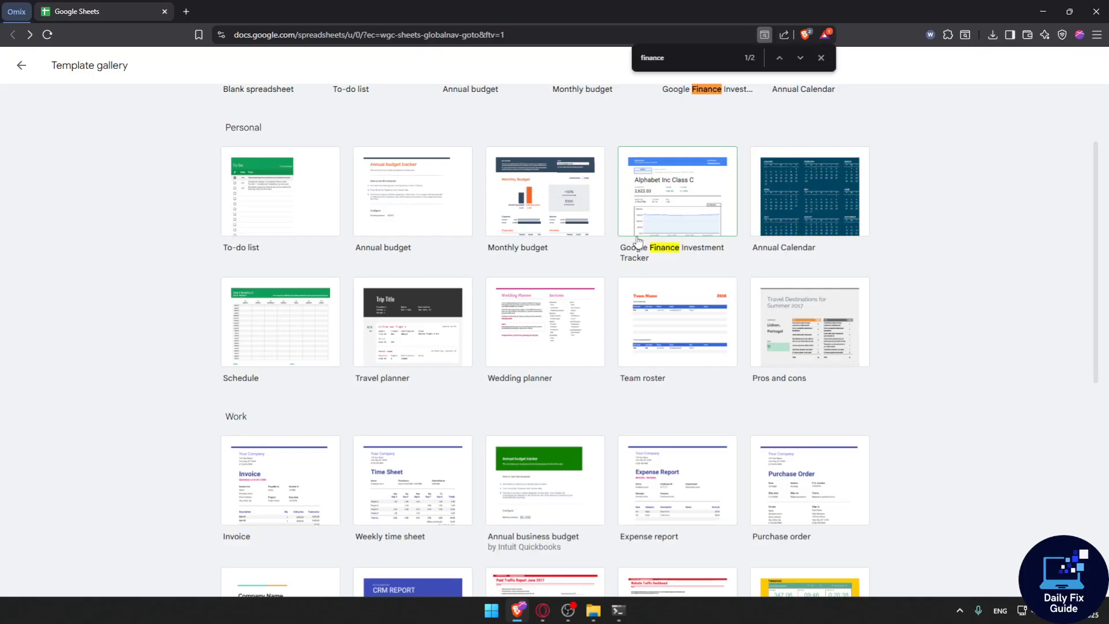
pyautogui.scroll(2, 857, 238)
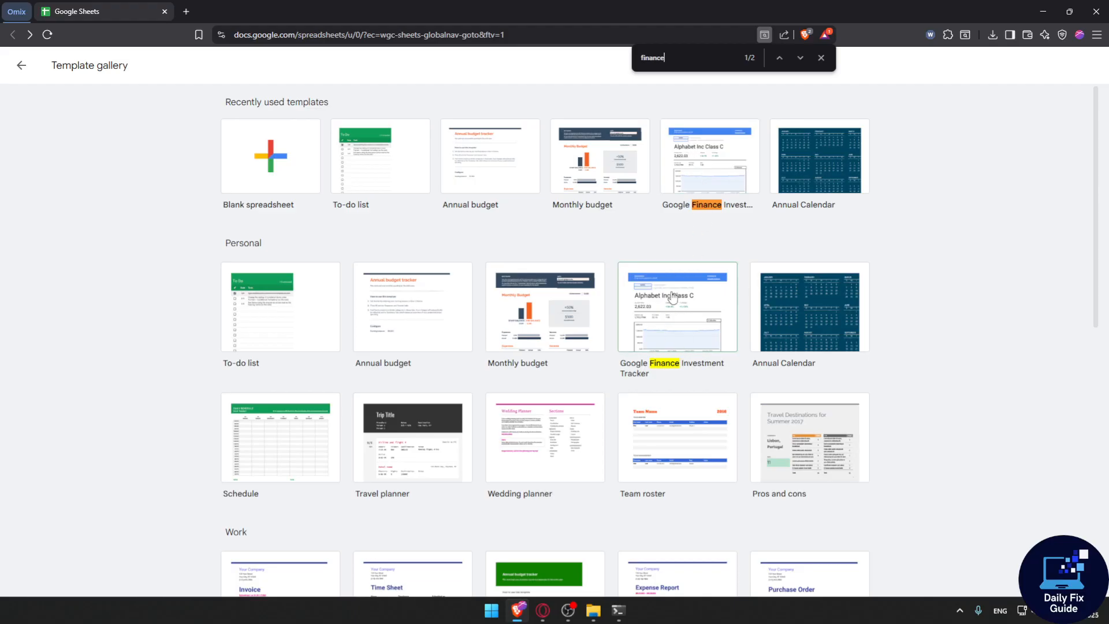
pyautogui.click(781, 62)
pyautogui.click(781, 63)
pyautogui.click(821, 57)
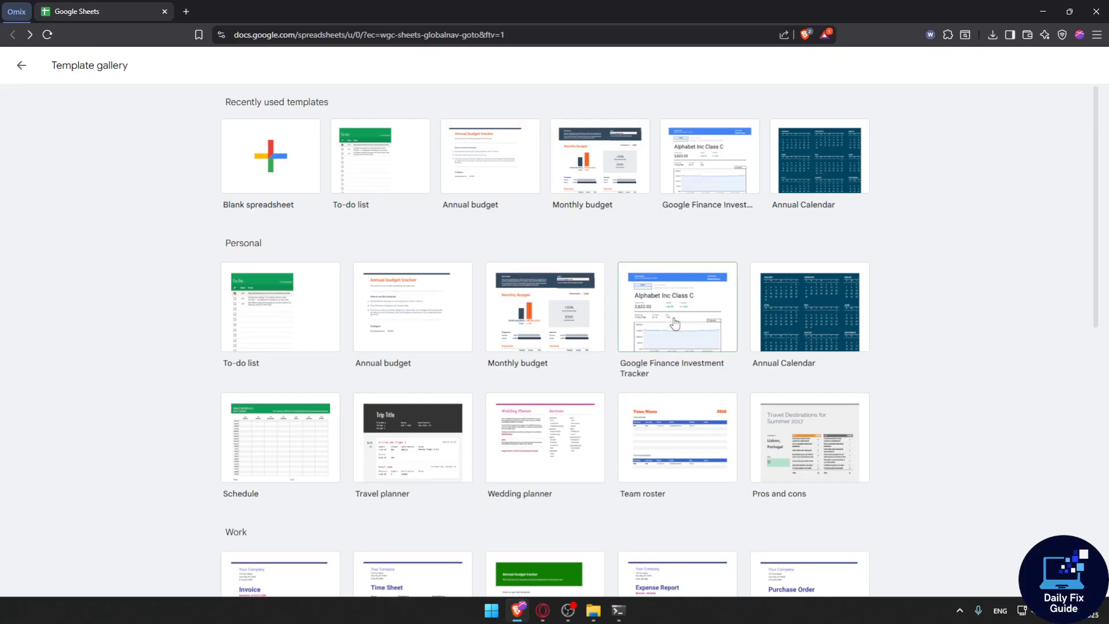
# - Create a spreadsheet from the Google Finance Investment Tracker template
pyautogui.click(675, 320)
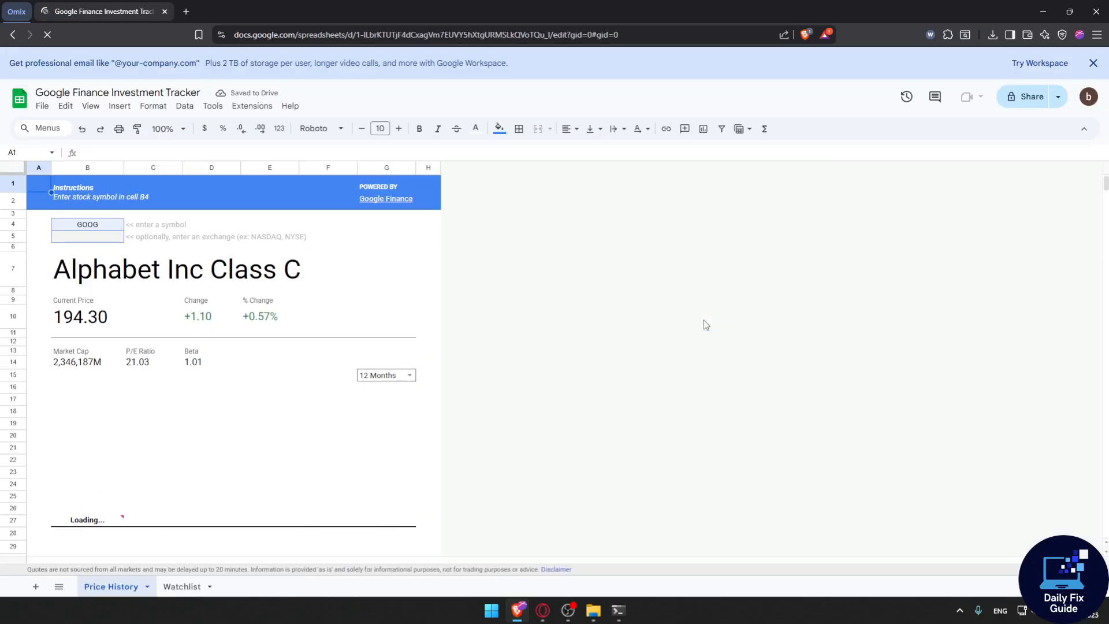
pyautogui.scroll(-3, 238, 260)
pyautogui.scroll(3, 237, 298)
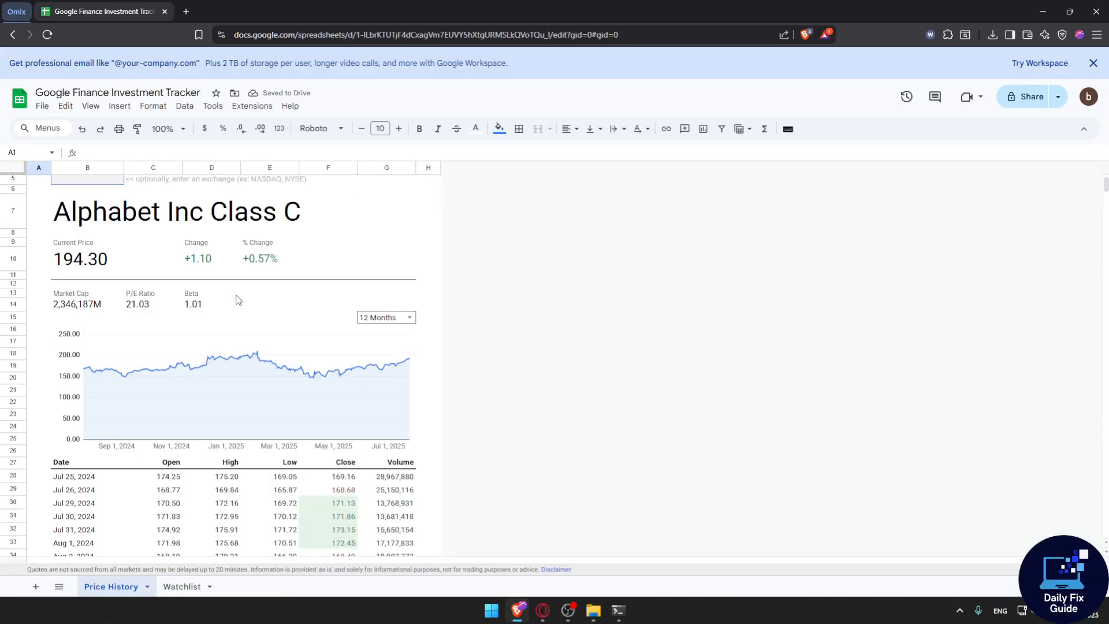
# - Examine the Price History sheet's company summary, price chart and daily price table
pyautogui.click(237, 296)
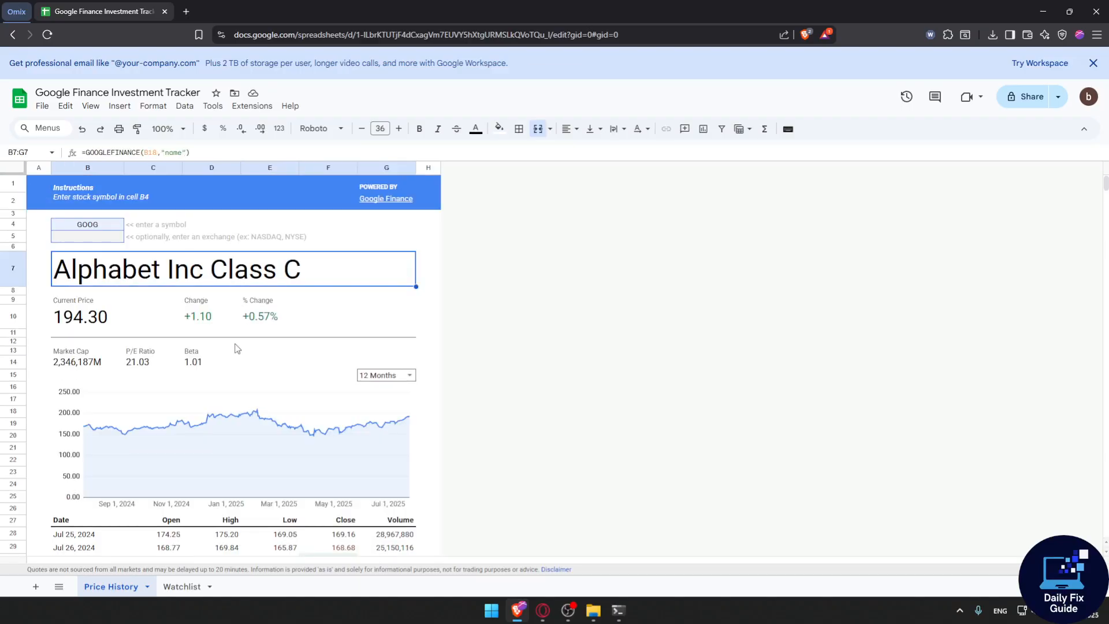
pyautogui.click(235, 342)
pyautogui.scroll(-2, 235, 345)
pyautogui.click(236, 365)
pyautogui.scroll(-1, 310, 378)
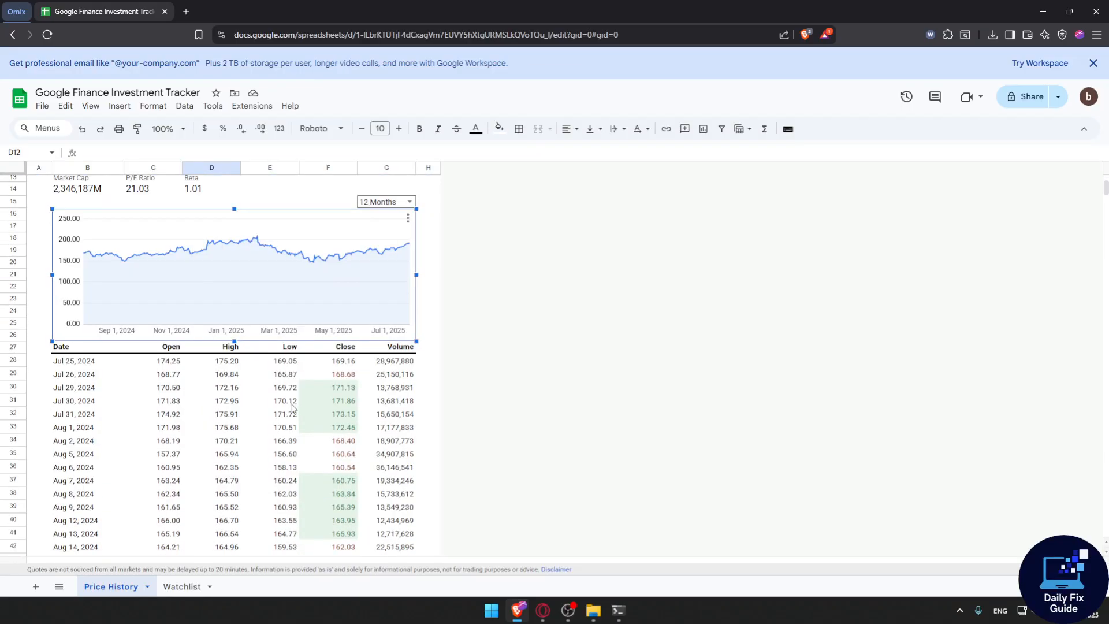
pyautogui.click(283, 416)
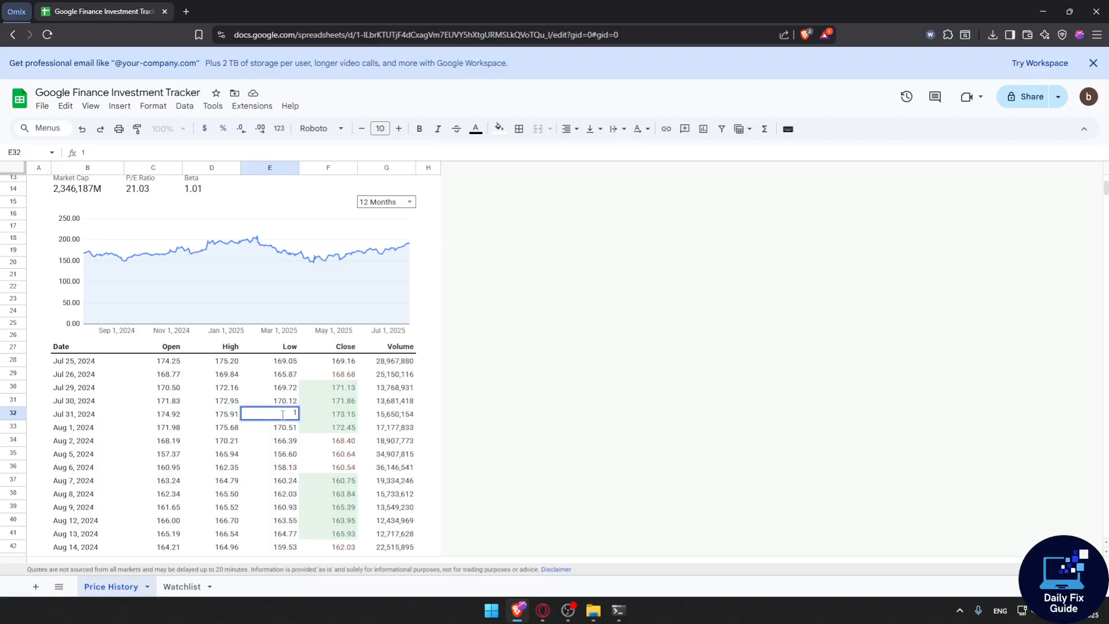
pyautogui.click(572, 335)
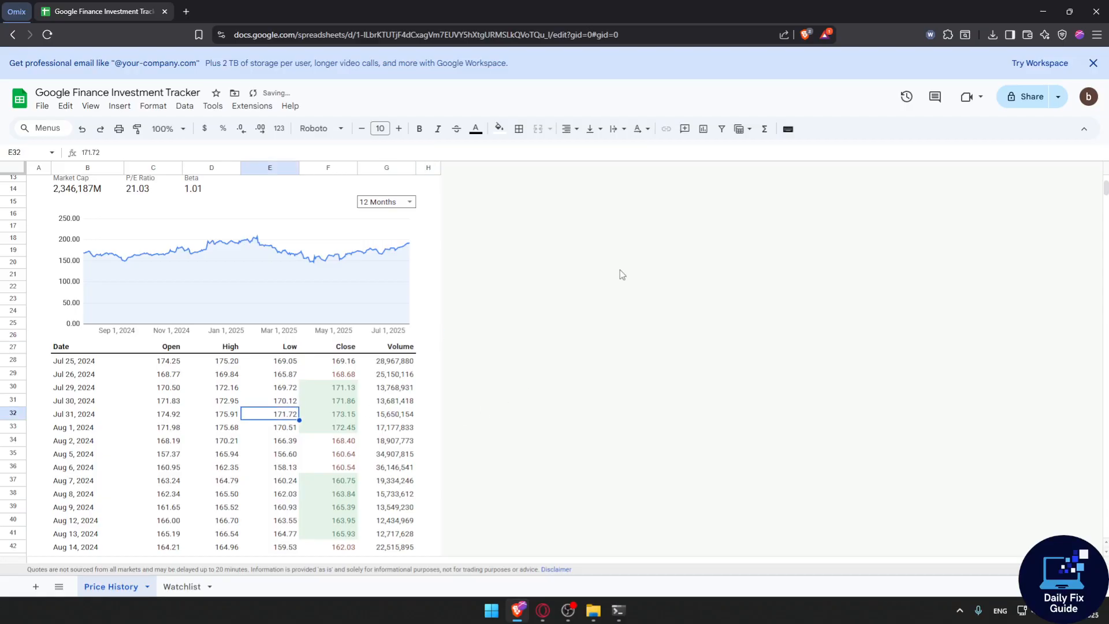
pyautogui.scroll(-10, 619, 271)
pyautogui.scroll(15, 619, 271)
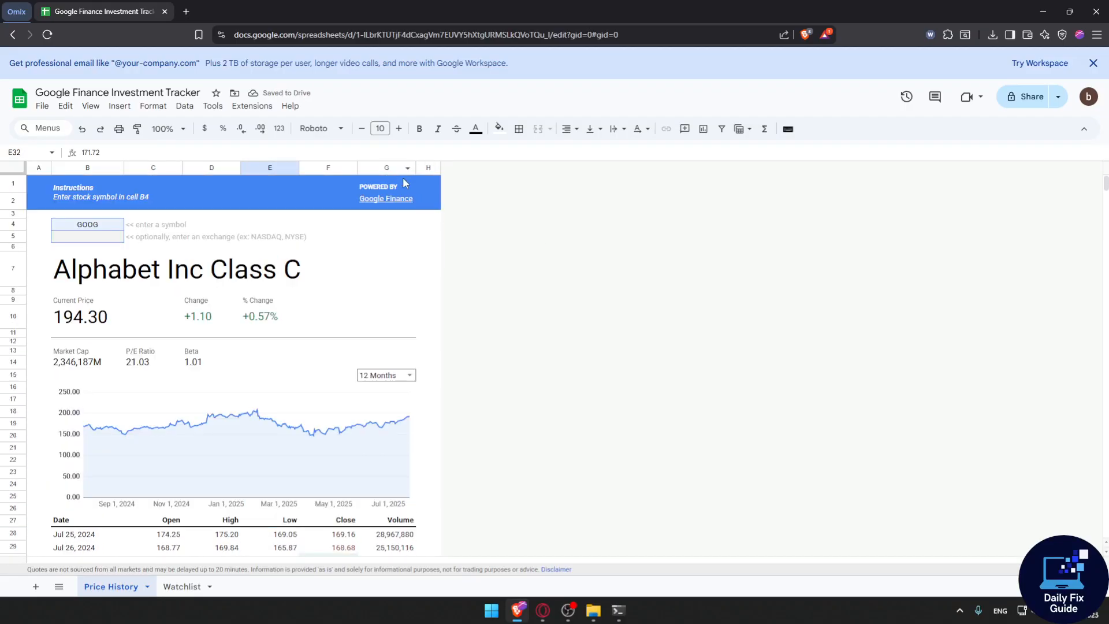
# - Leave the investment tracker for the template gallery and create a blank spreadsheet
pyautogui.write('--')
pyautogui.hotkey('alt', 'Left')
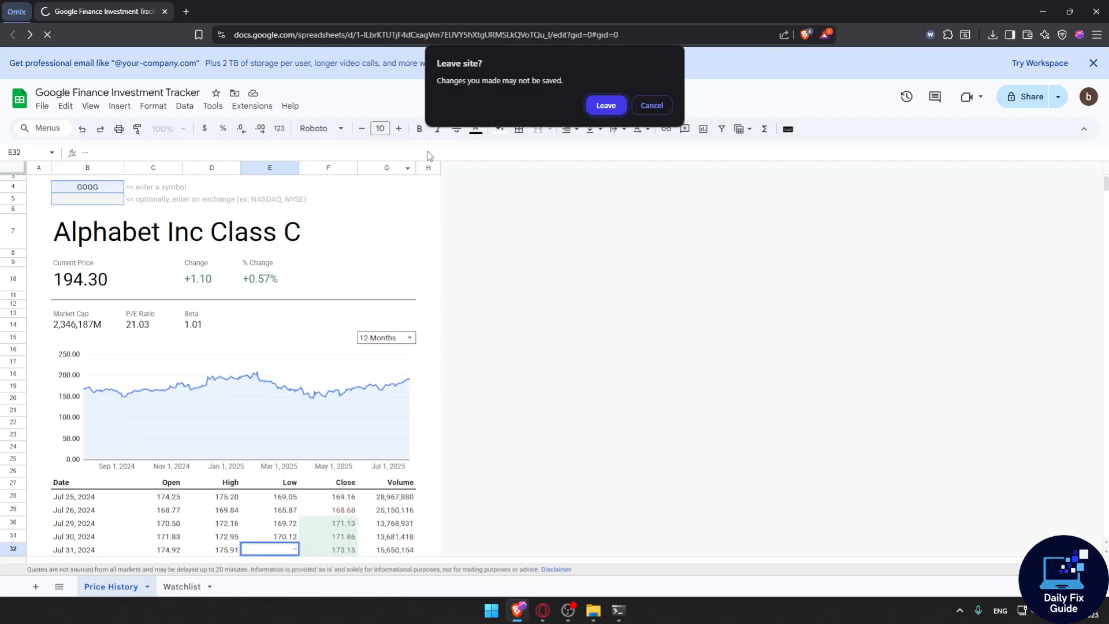
pyautogui.click(651, 105)
pyautogui.click(565, 235)
pyautogui.hotkey('alt', 'Left')
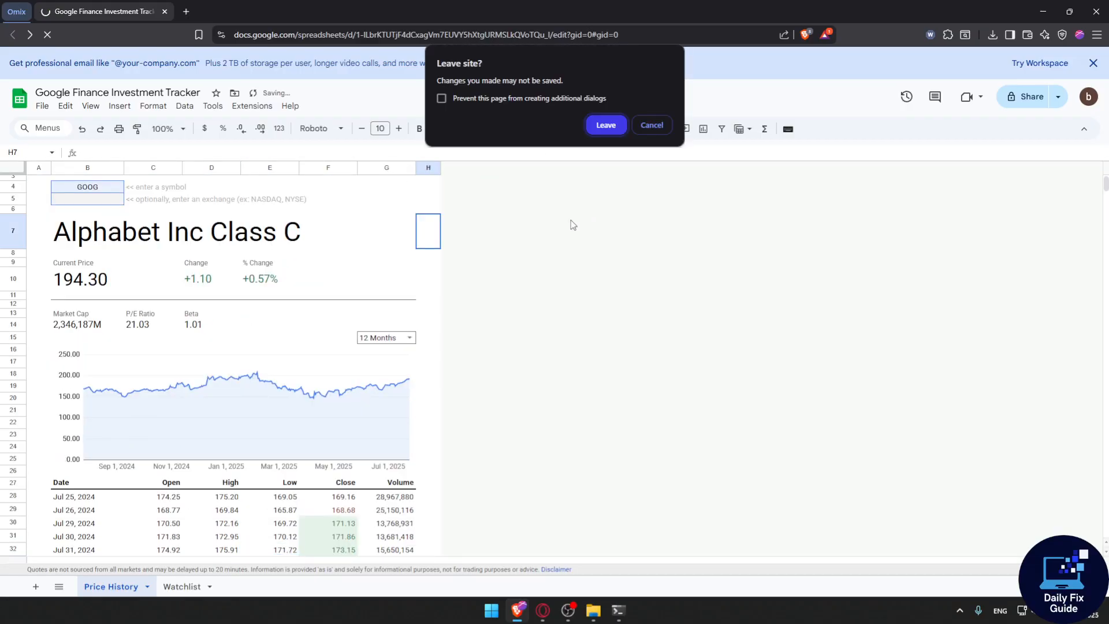
pyautogui.click(606, 125)
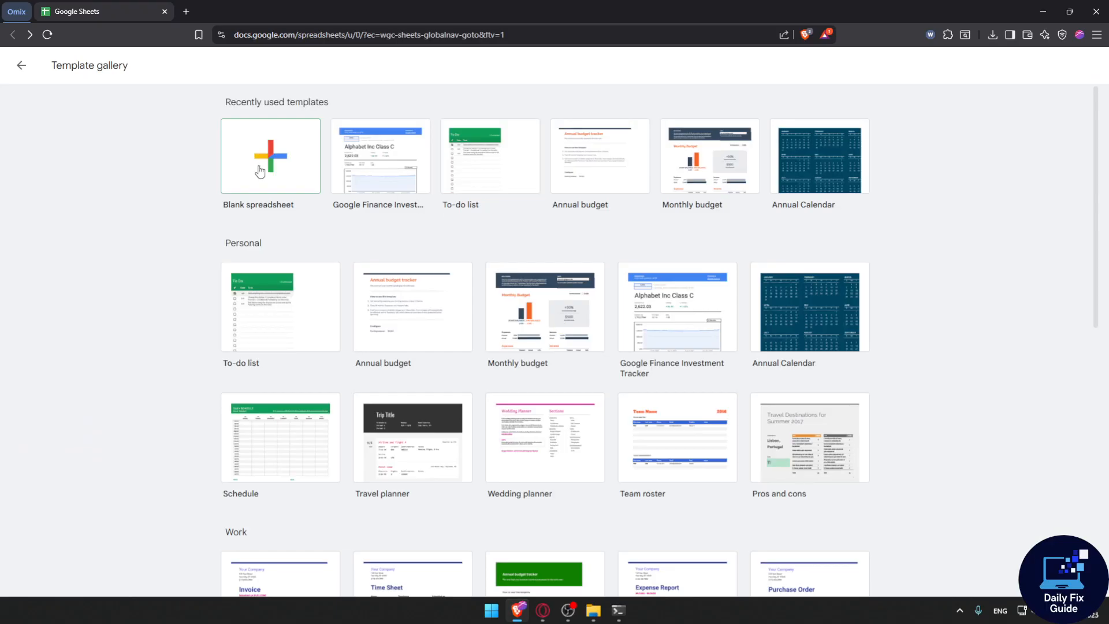
pyautogui.click(260, 172)
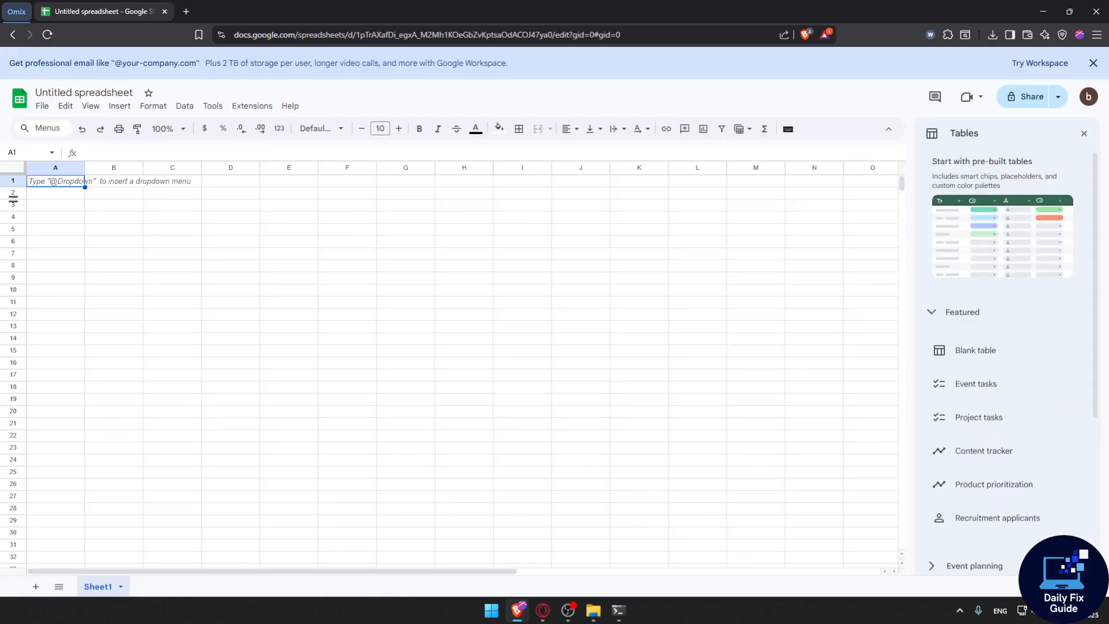
# - Title the spreadsheet "Person Finance Dashboard", and dismiss the promotional banner and the pre-built tables pane
pyautogui.click(102, 91)
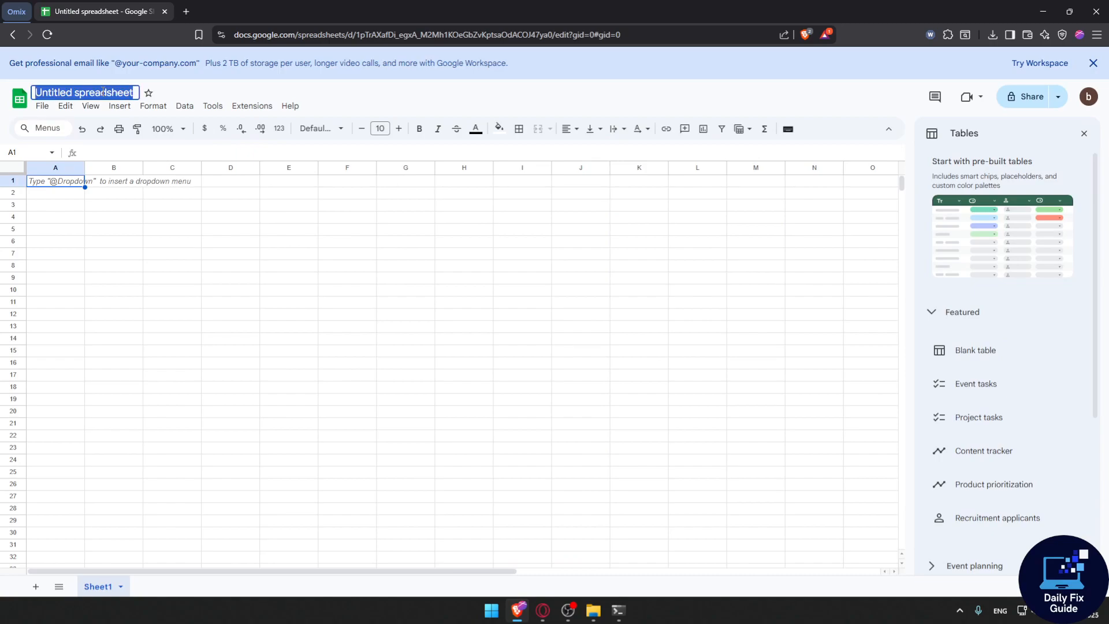
pyautogui.write('Perso')
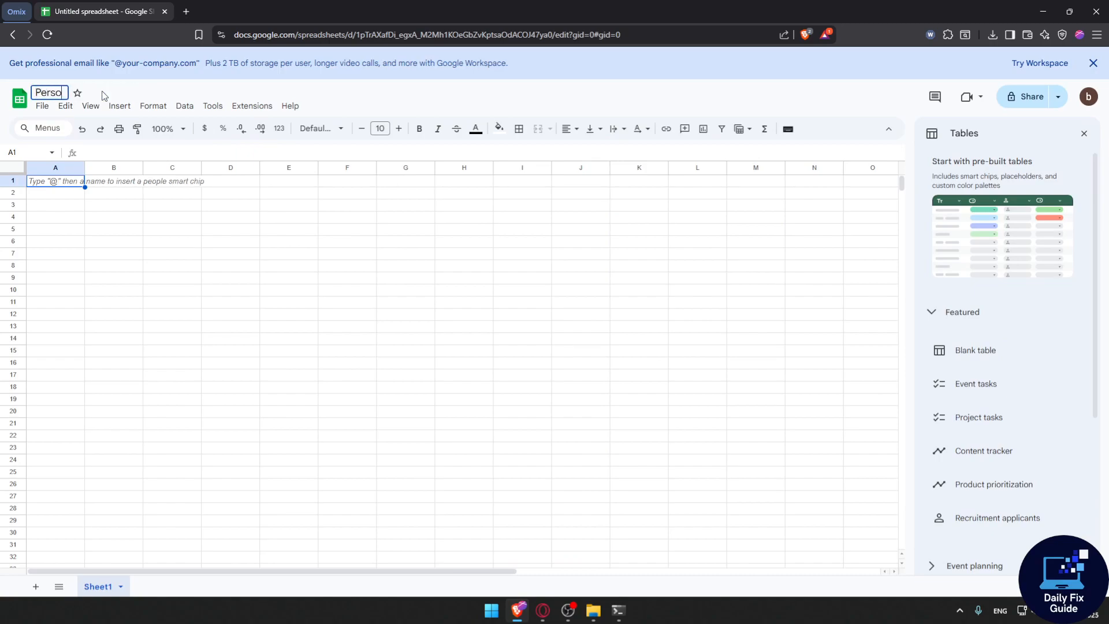
pyautogui.write('n Finance Dash')
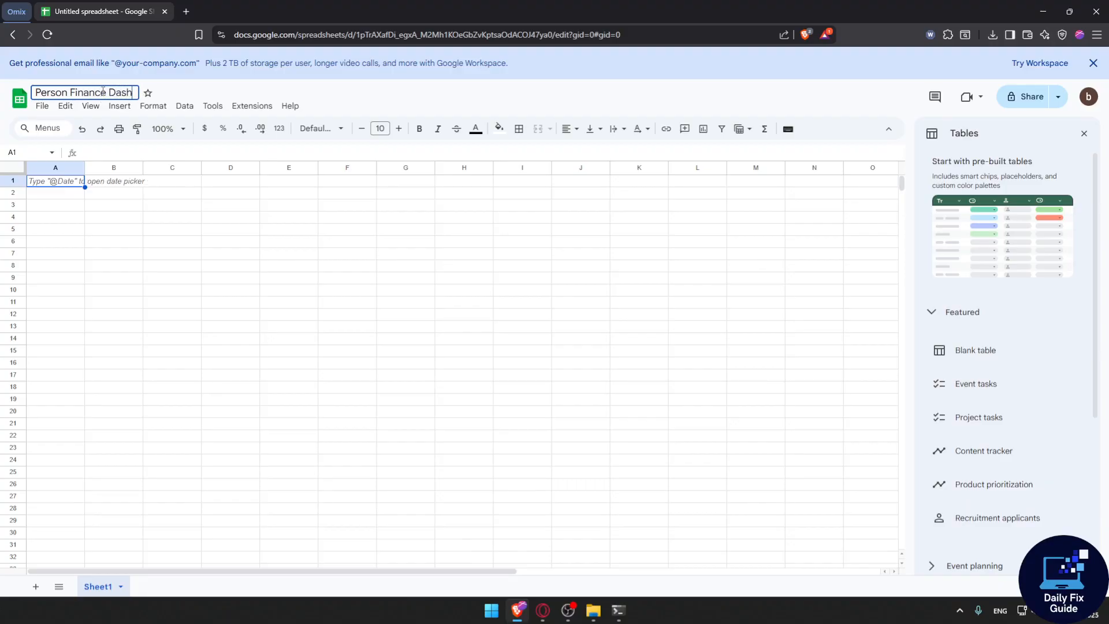
pyautogui.write('board')
pyautogui.click(337, 91)
pyautogui.click(1093, 63)
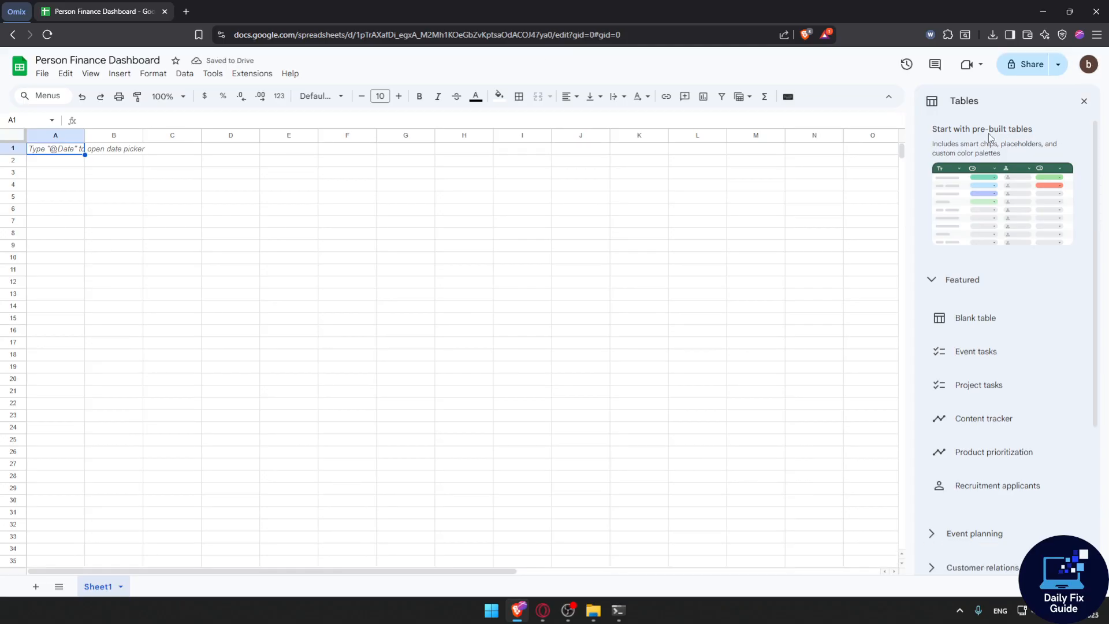
pyautogui.click(1085, 102)
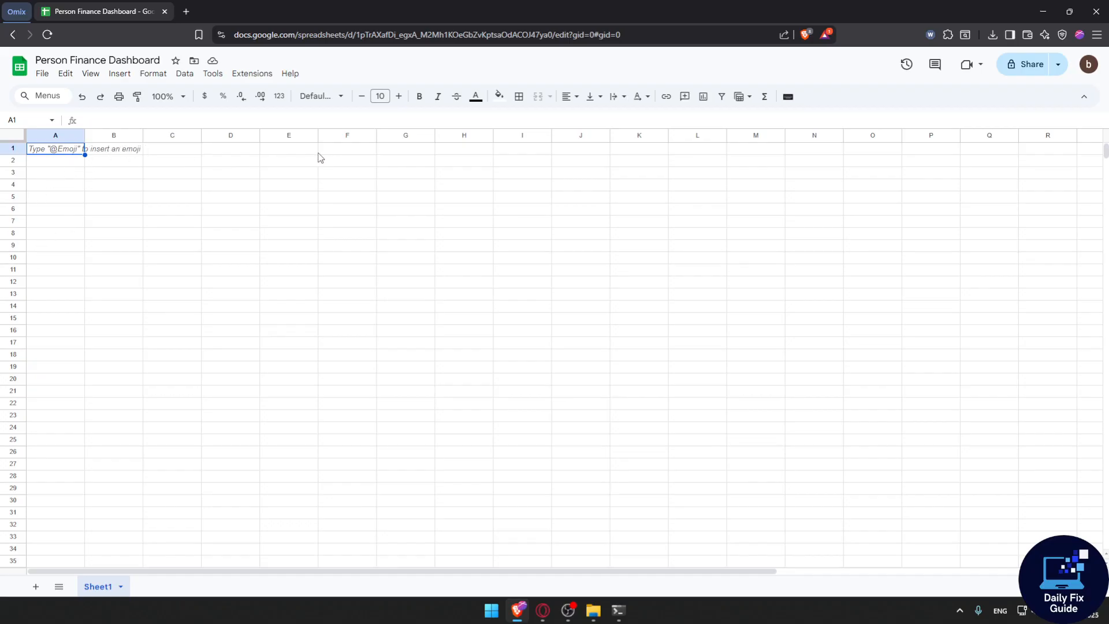
# - Enter the headers "Transactions", "categories" and "Dashboard" in cells A1 to C1
pyautogui.write('Tr')
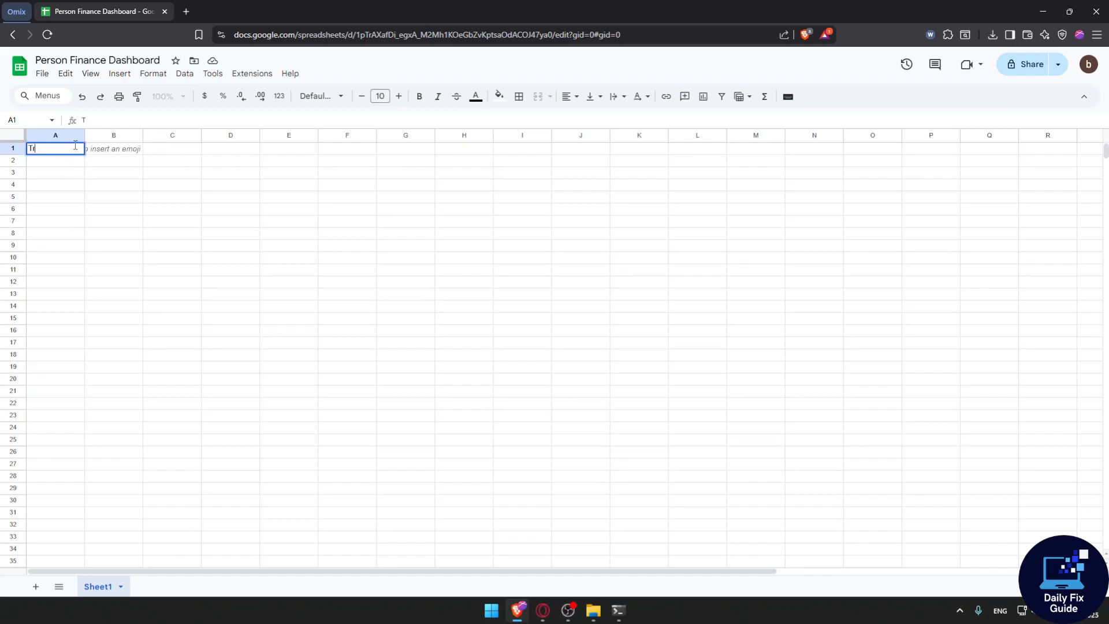
pyautogui.write('ansactions')
pyautogui.press('Tab')
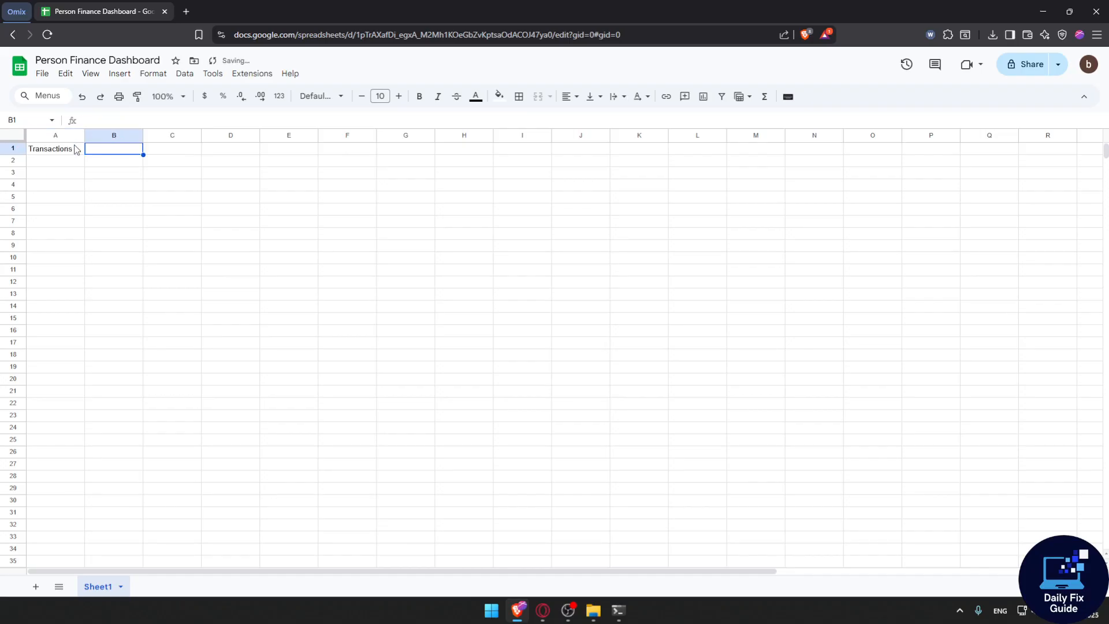
pyautogui.write('categories')
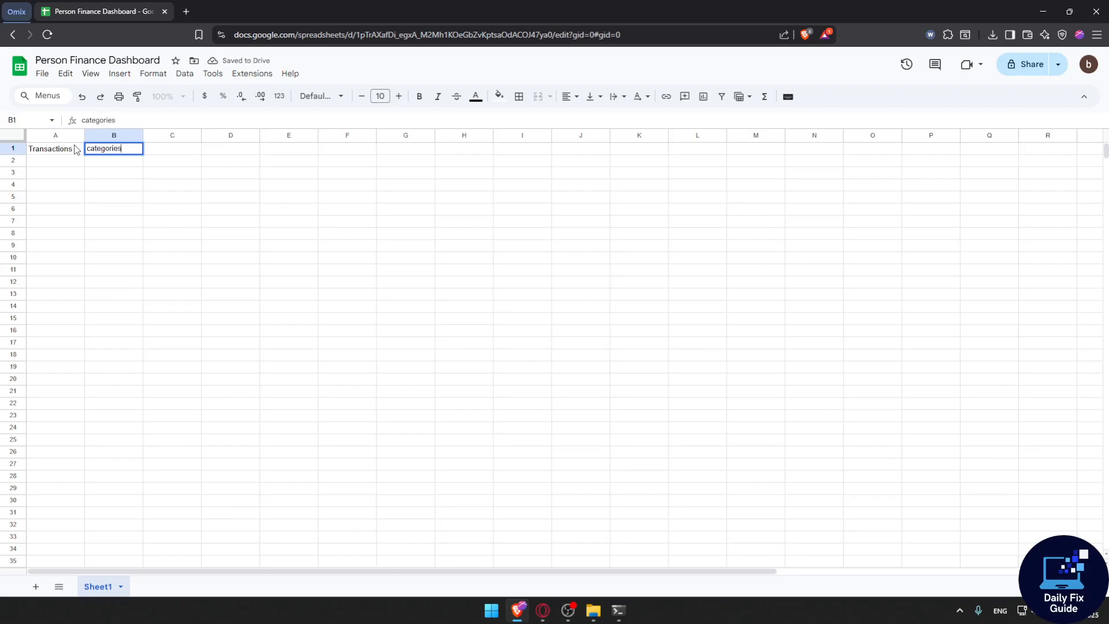
pyautogui.press('Tab')
pyautogui.write('Dashboard')
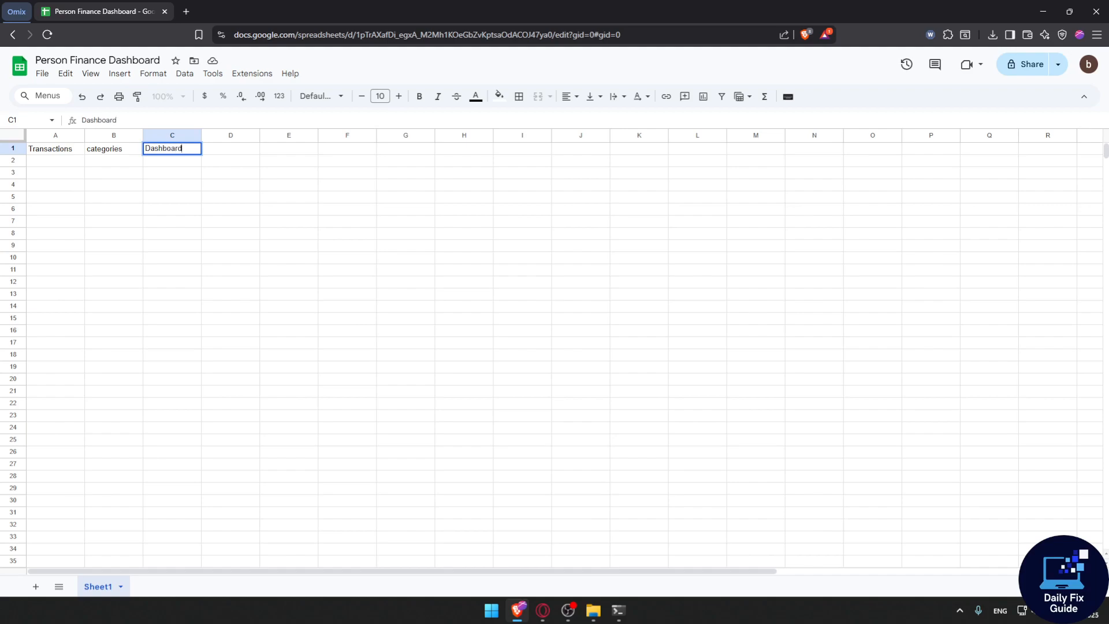
pyautogui.click(70, 168)
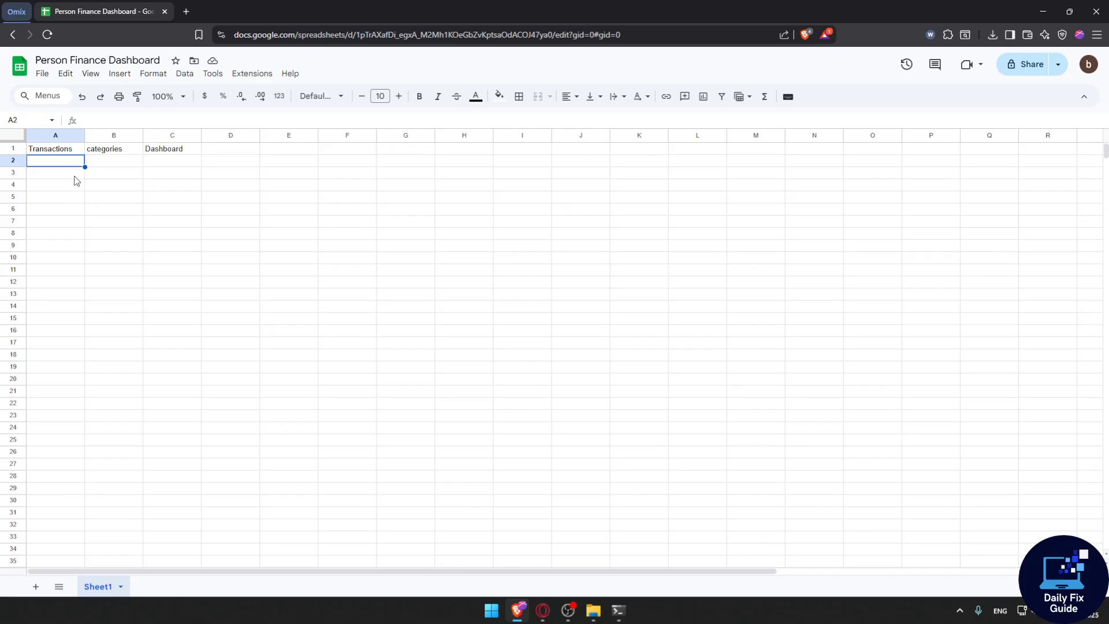
# - Widen columns A, B, C and D to well beyond their header text
pyautogui.moveTo(85, 135); pyautogui.dragTo(287, 135)
pyautogui.doubleClick(285, 135)
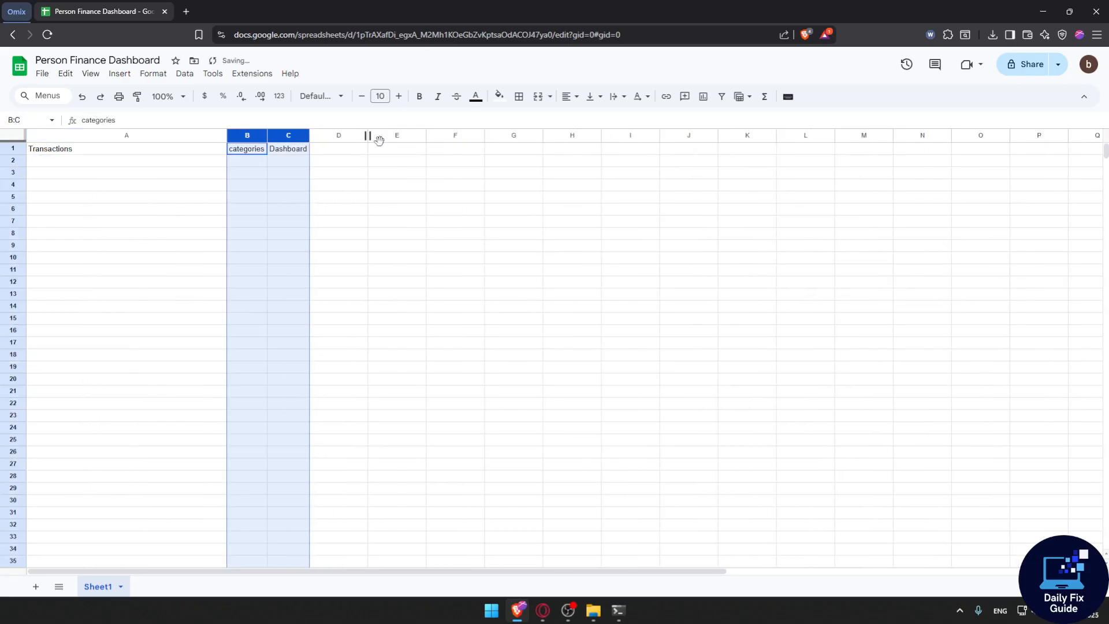
pyautogui.click(359, 197)
pyautogui.moveTo(310, 135); pyautogui.dragTo(405, 137)
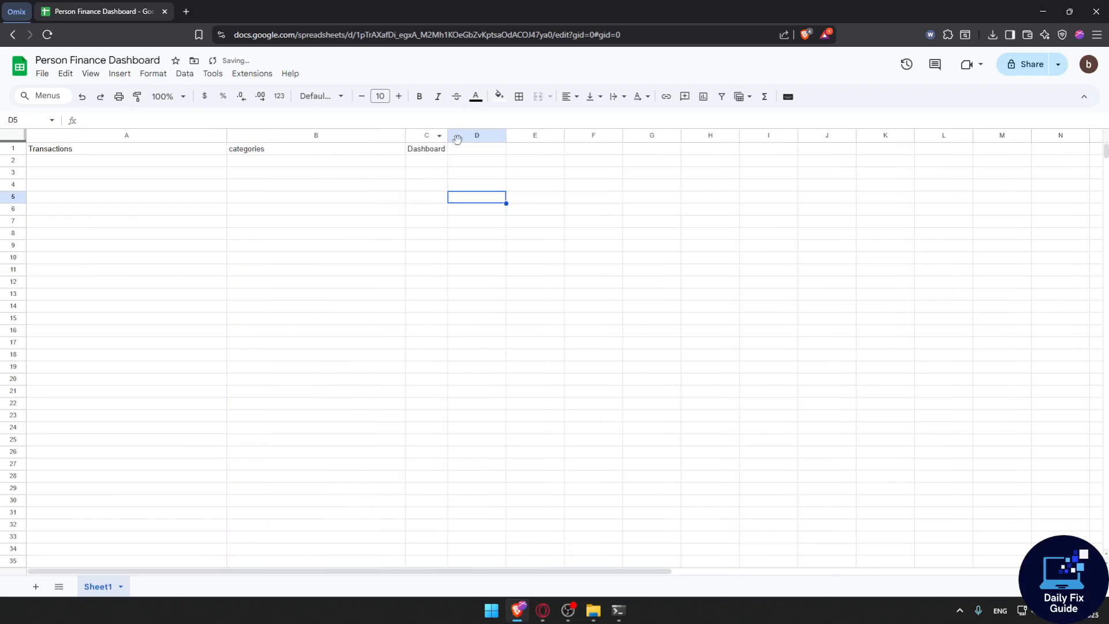
pyautogui.moveTo(506, 137); pyautogui.dragTo(607, 138)
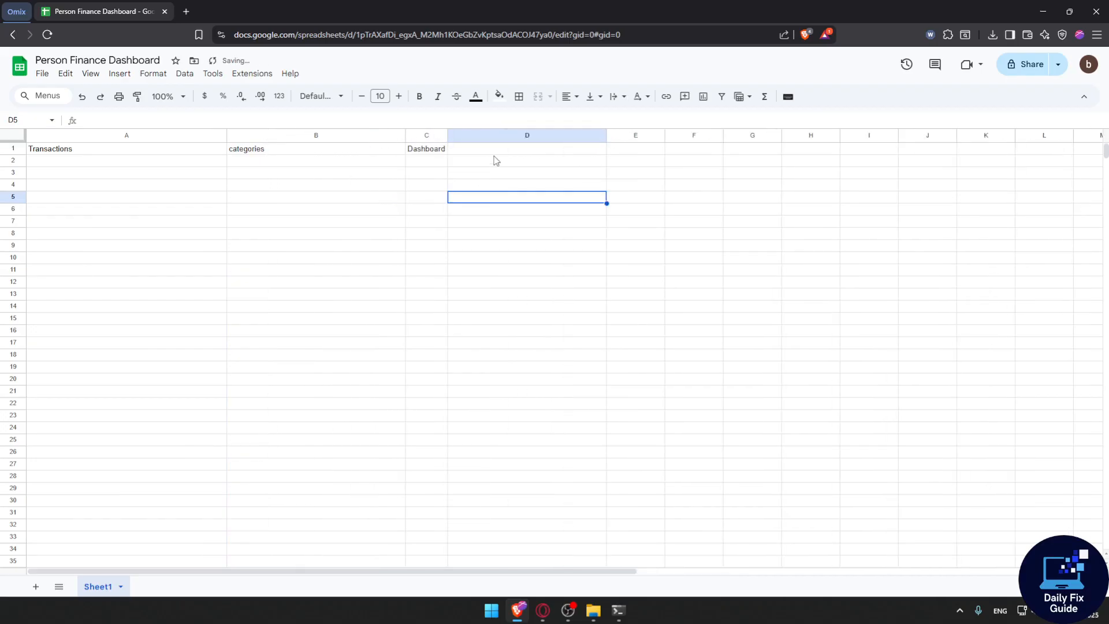
pyautogui.moveTo(448, 136); pyautogui.dragTo(548, 136)
pyautogui.click(769, 200)
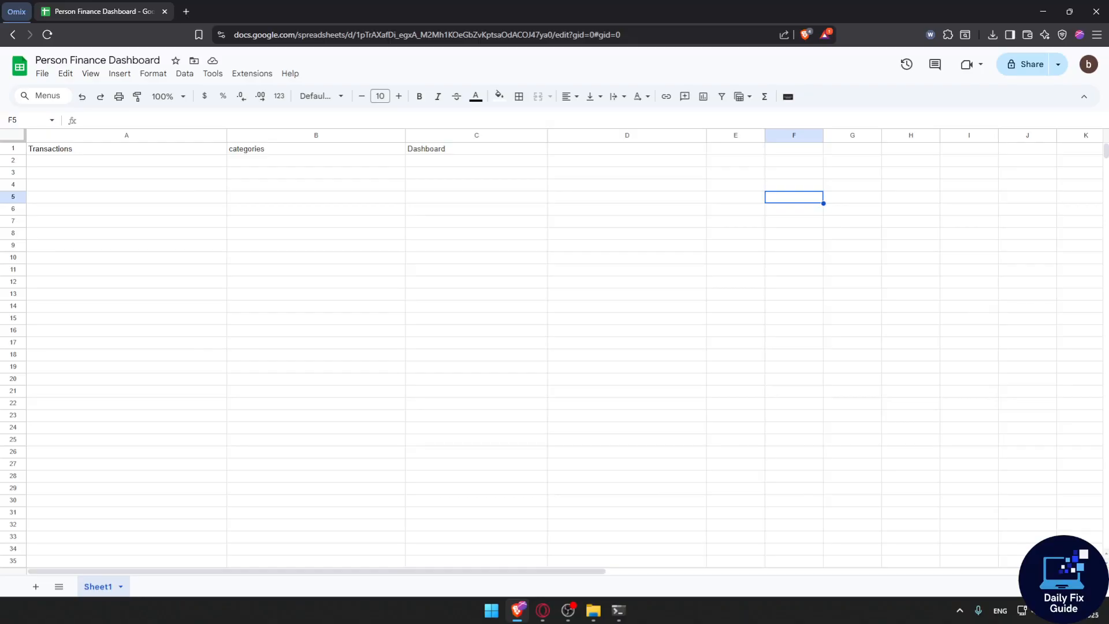
# - Enter "----" in cell F5 and select the categories header in B1
pyautogui.write('--')
pyautogui.scroll(-1, 311, 180)
pyautogui.scroll(1, 338, 177)
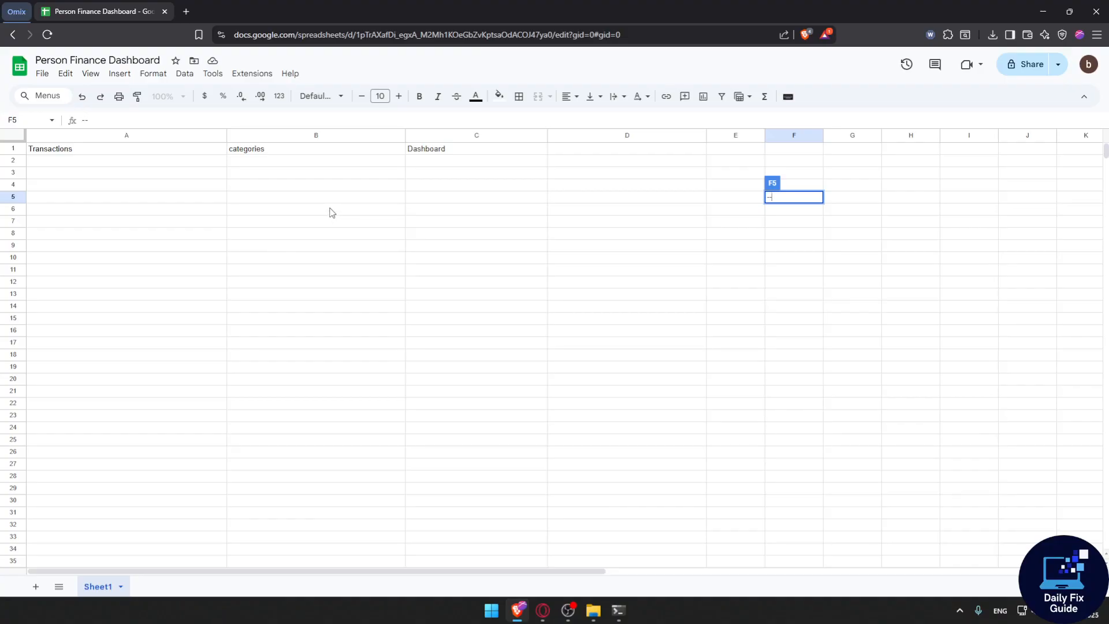
pyautogui.write('--')
pyautogui.click(260, 163)
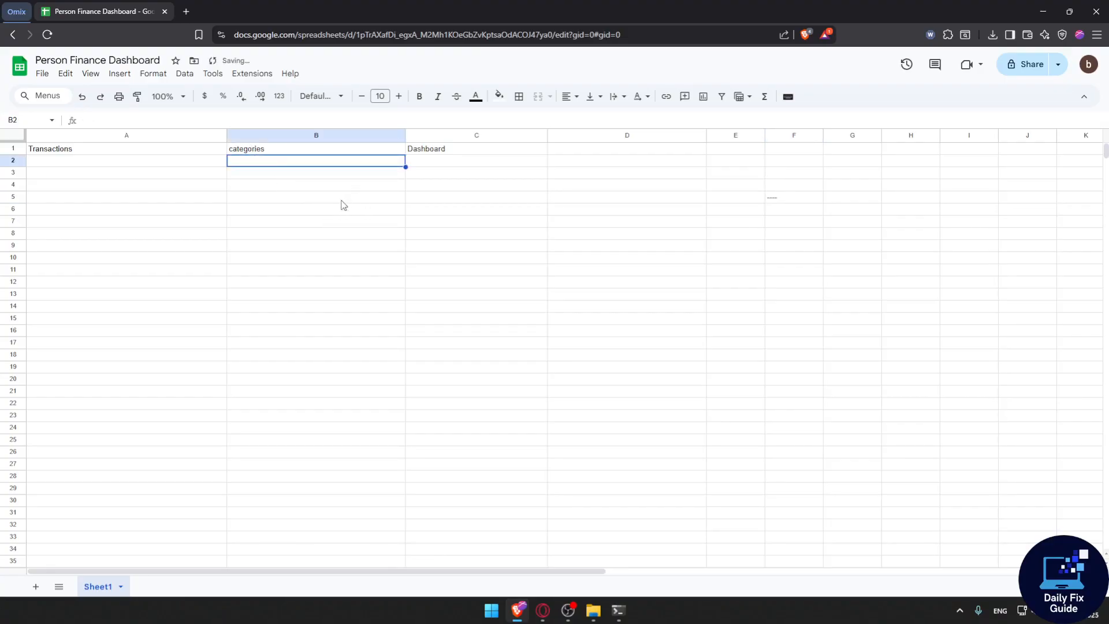
pyautogui.click(342, 152)
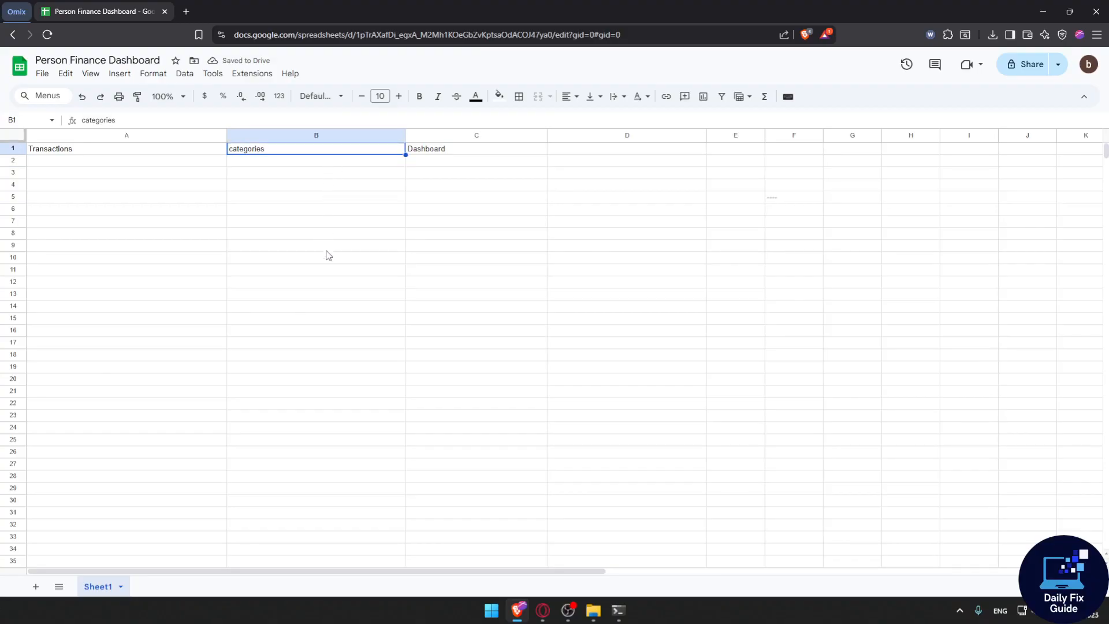
# - Add a dropdown data validation rule to the categories cells B2:B22
pyautogui.keyDown('shift'); pyautogui.click(335, 417); pyautogui.keyUp('shift')
pyautogui.click(316, 151)
pyautogui.moveTo(323, 163); pyautogui.dragTo(342, 400)
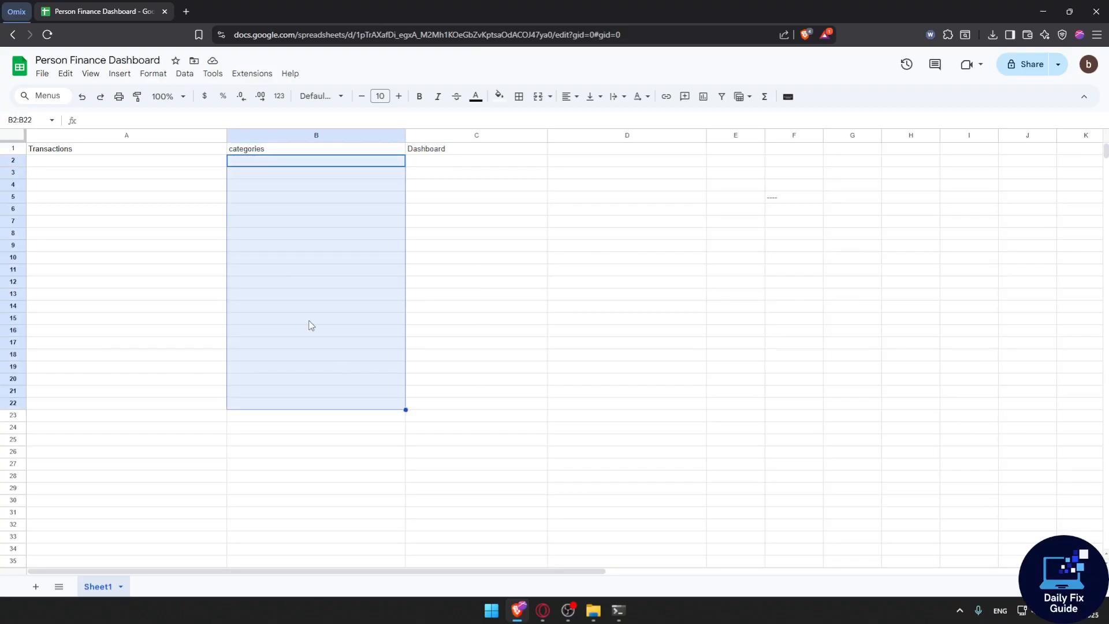
pyautogui.click(185, 74)
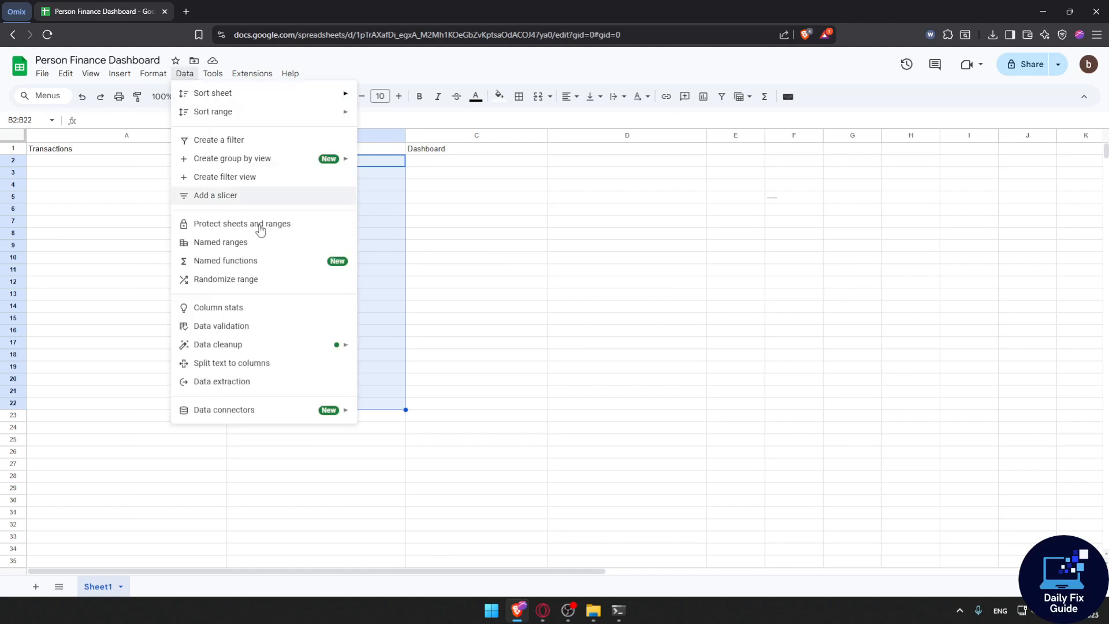
pyautogui.click(274, 327)
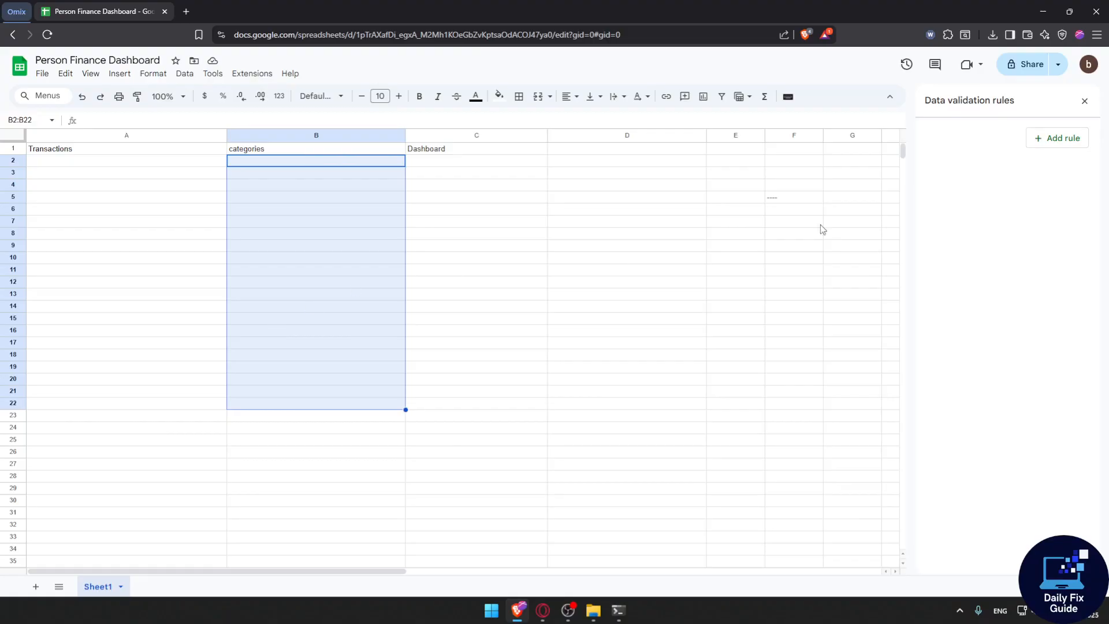
pyautogui.click(1047, 148)
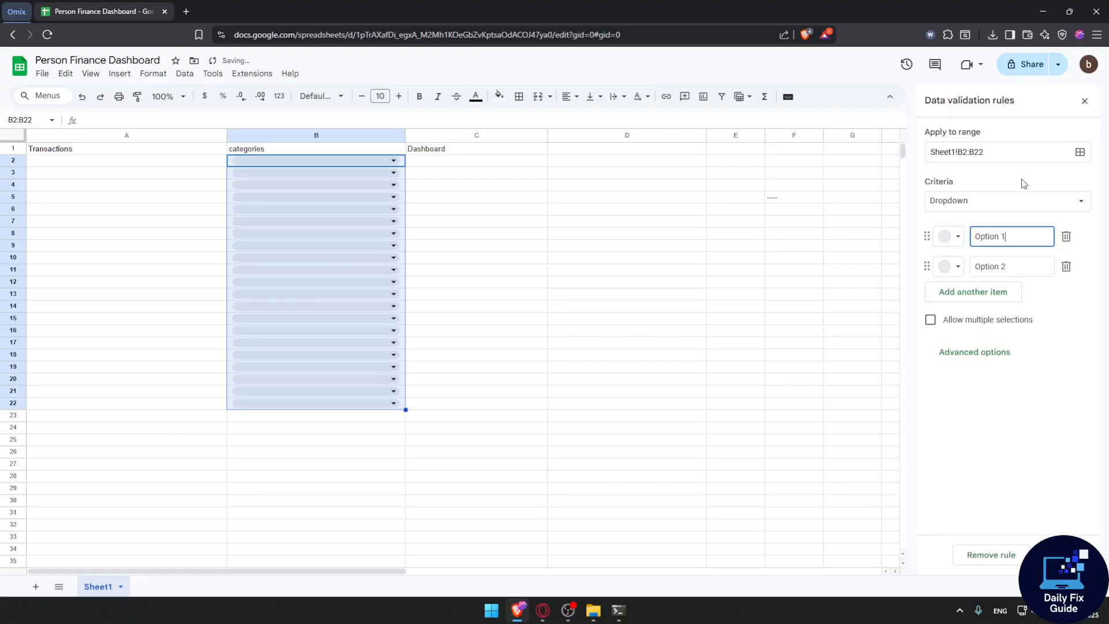
# - Keep the Dropdown criteria and add a third item named "option 3" to the rule
pyautogui.click(998, 203)
pyautogui.click(1017, 202)
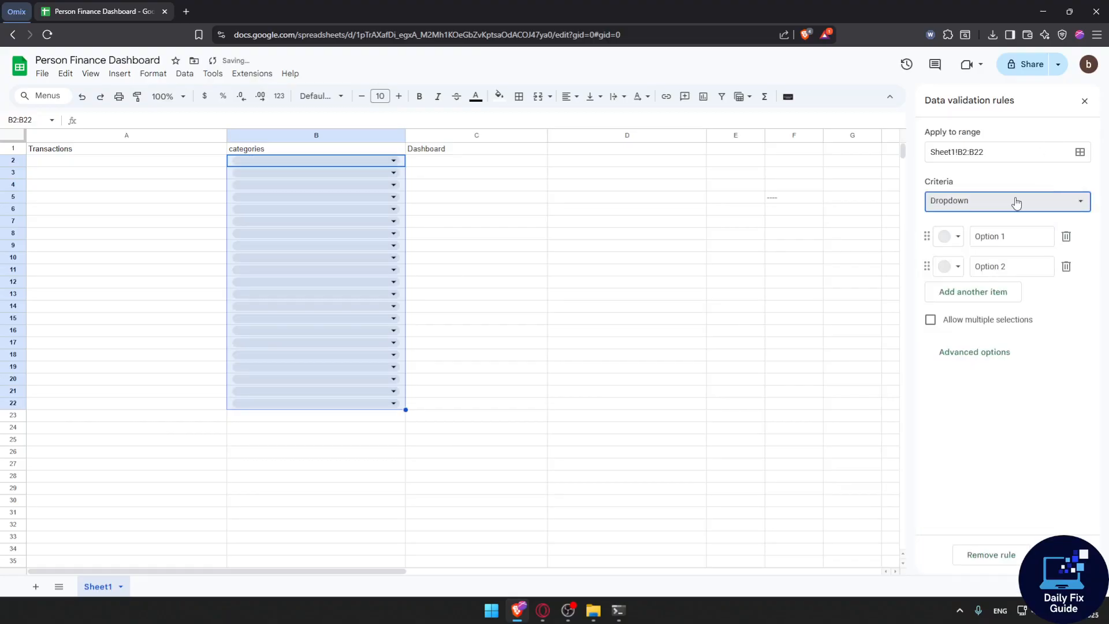
pyautogui.click(1007, 237)
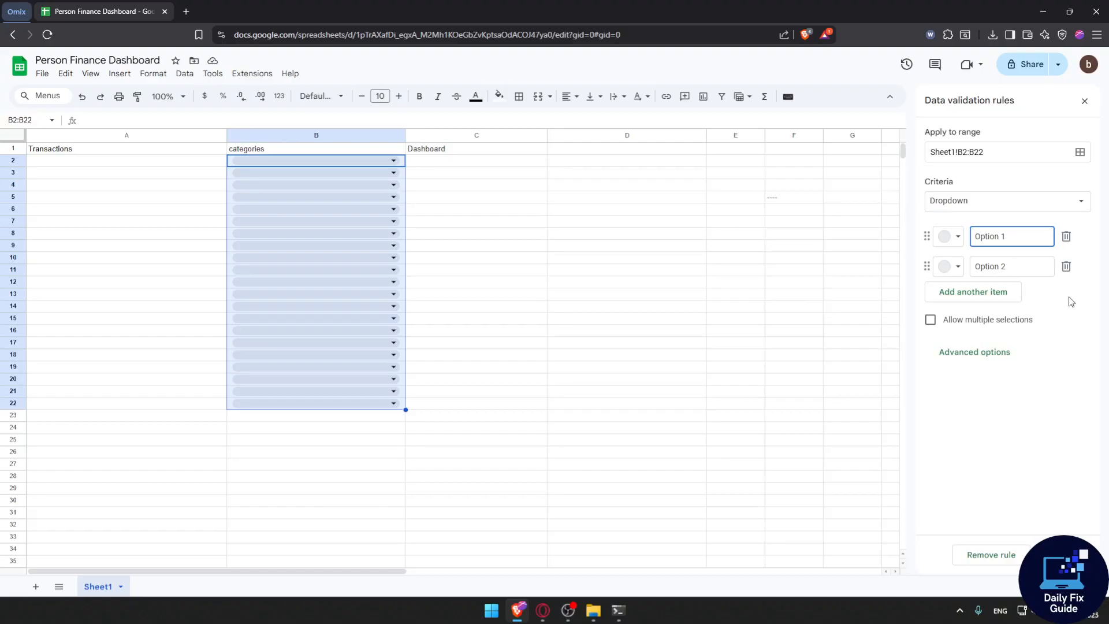
pyautogui.click(1005, 293)
pyautogui.write('op')
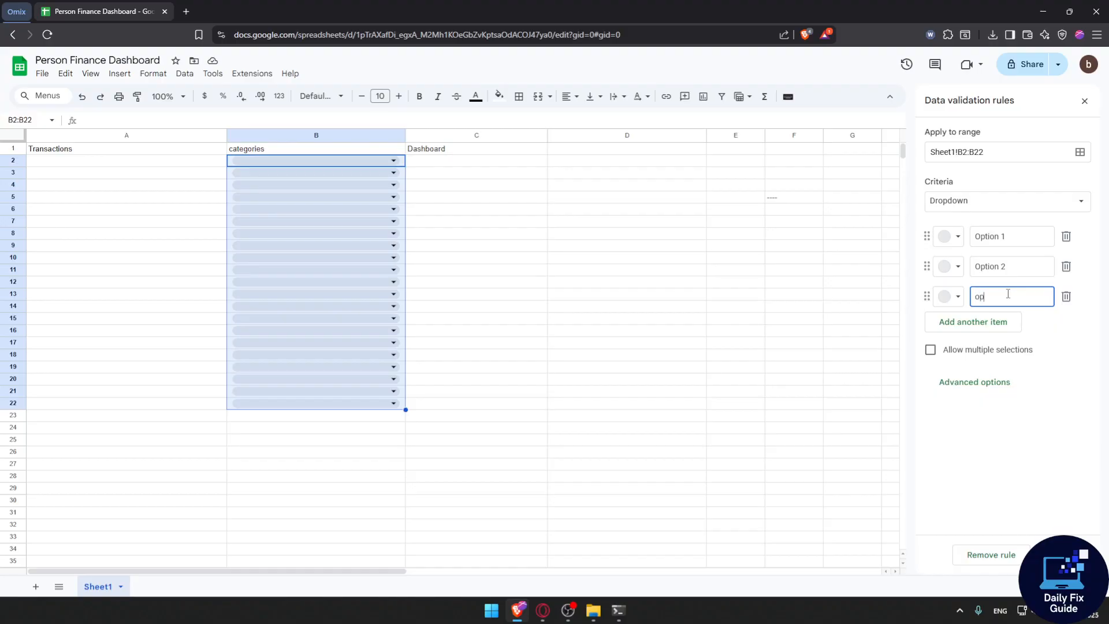
pyautogui.write('tion 3')
# - Color the dropdown items light red for Option 1, dark green for Option 2 and dark blue for option 3
pyautogui.click(957, 238)
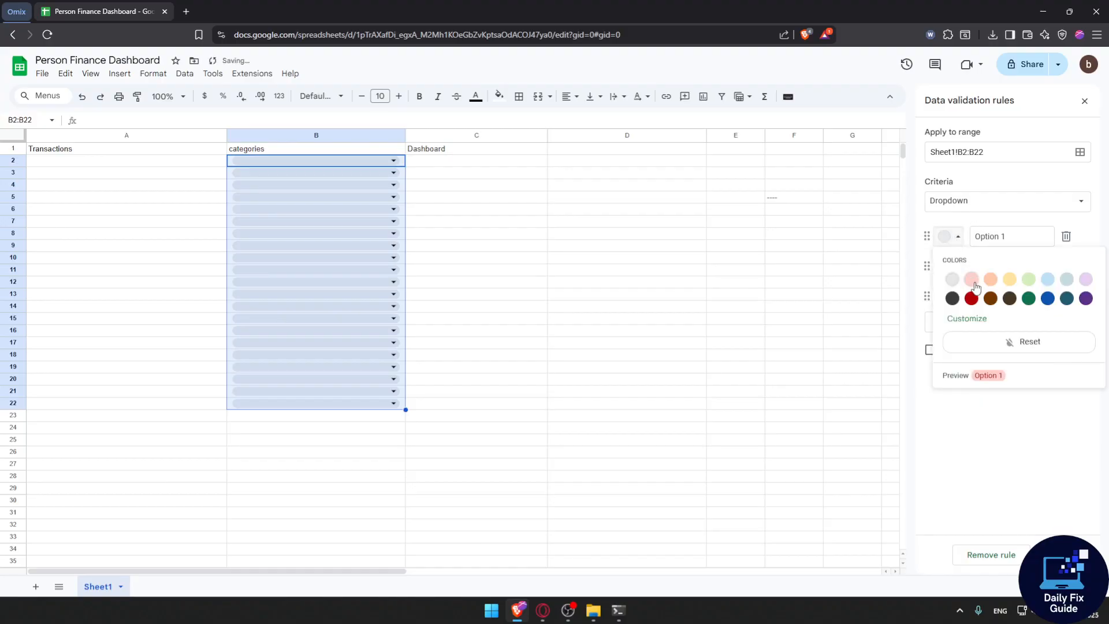
pyautogui.click(971, 279)
pyautogui.click(958, 266)
pyautogui.click(991, 309)
pyautogui.click(958, 266)
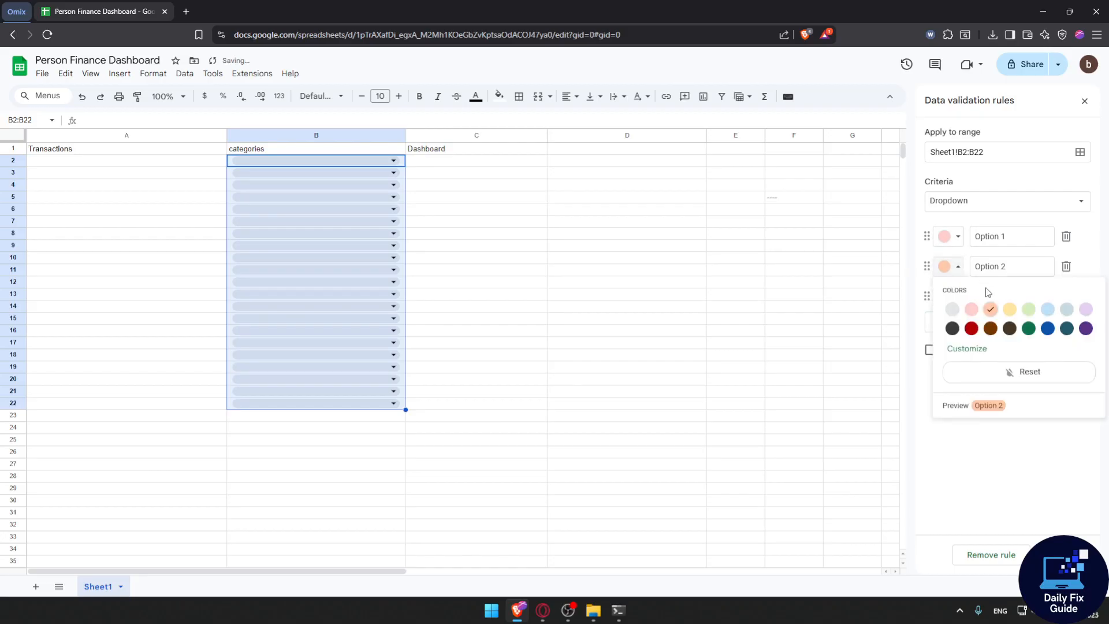
pyautogui.click(1029, 328)
pyautogui.click(958, 296)
pyautogui.click(1047, 358)
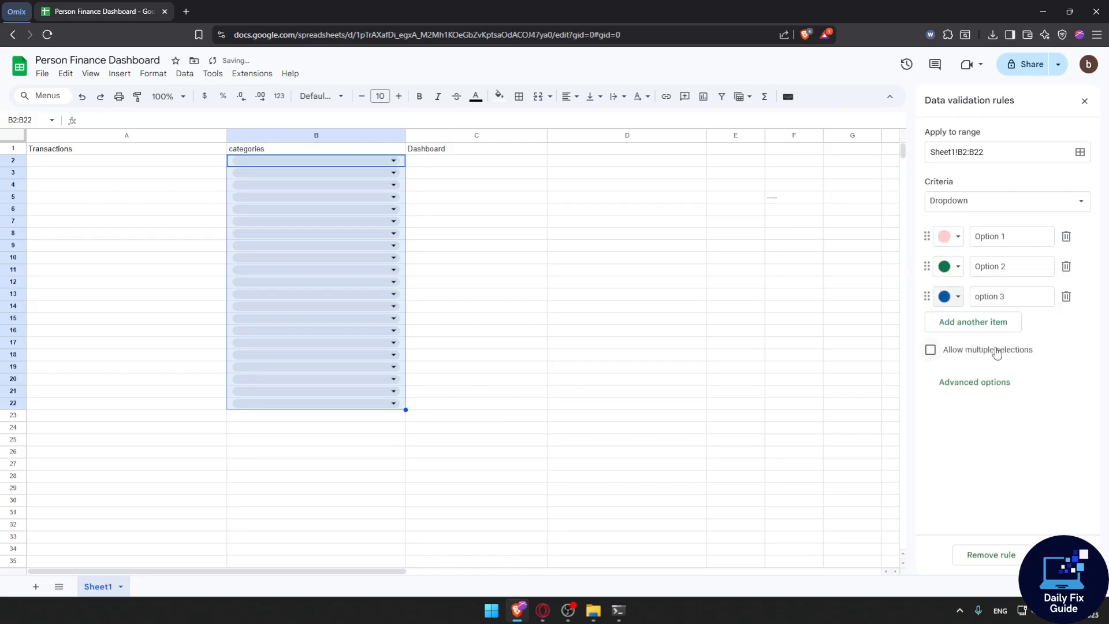
pyautogui.click(477, 294)
pyautogui.click(347, 160)
pyautogui.click(541, 209)
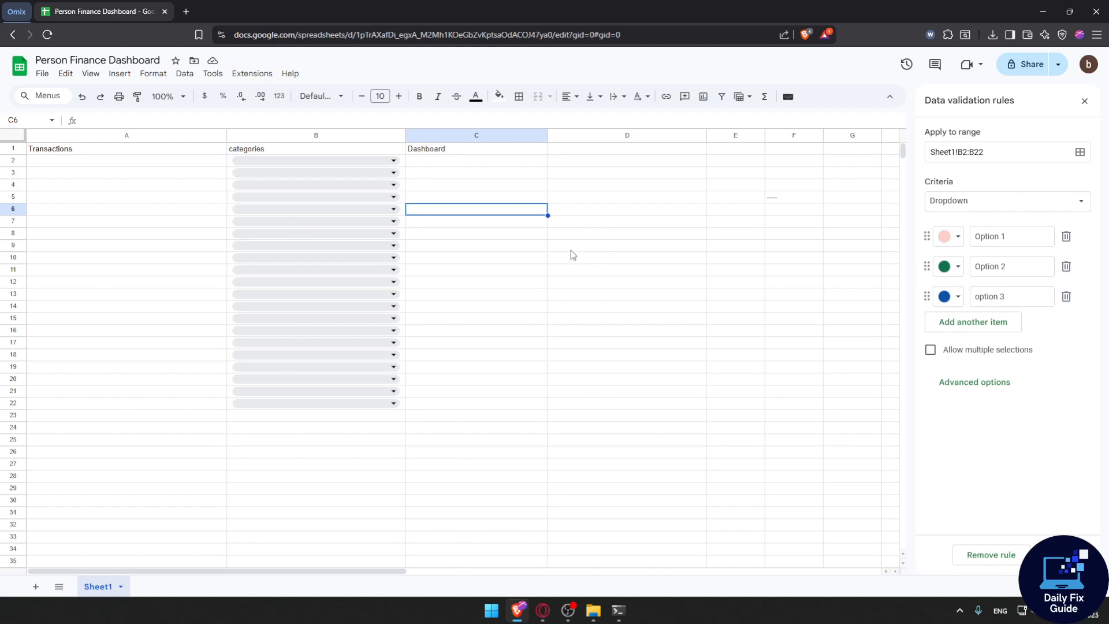
# - Start a SUMIF formula in C2 with A2 as its range, and discard the entry
pyautogui.click(475, 163)
pyautogui.write('=')
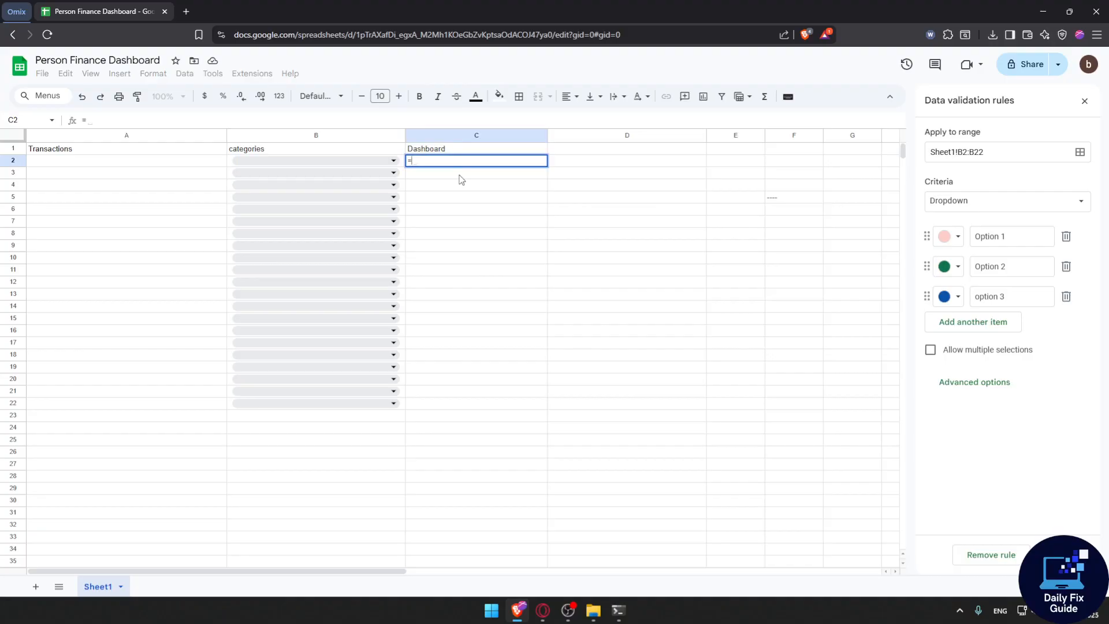
pyautogui.write('SU')
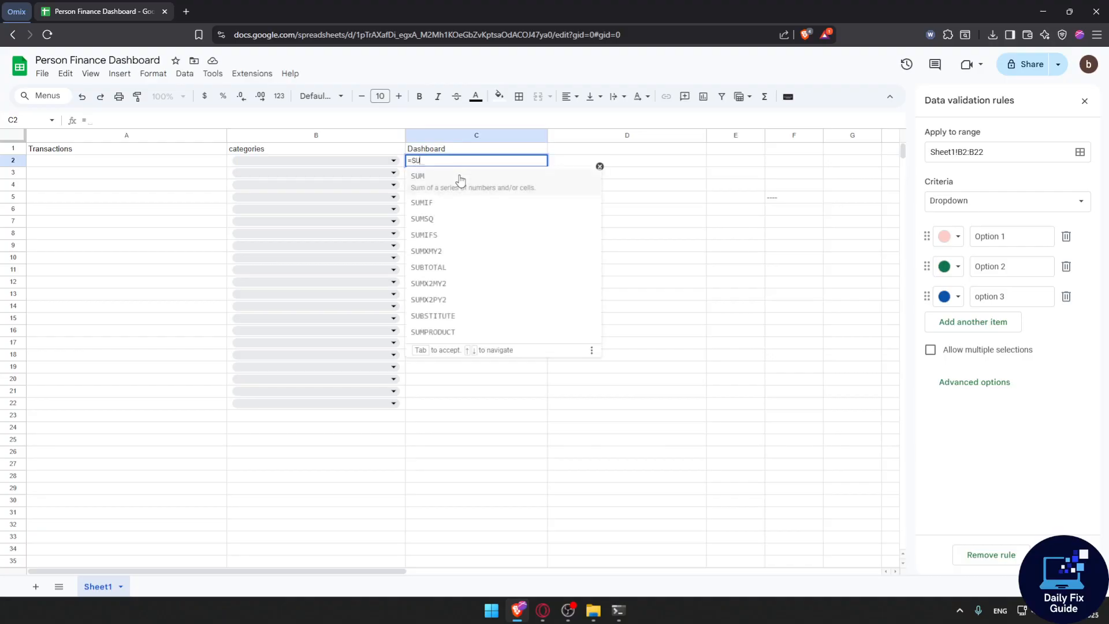
pyautogui.write('MIF')
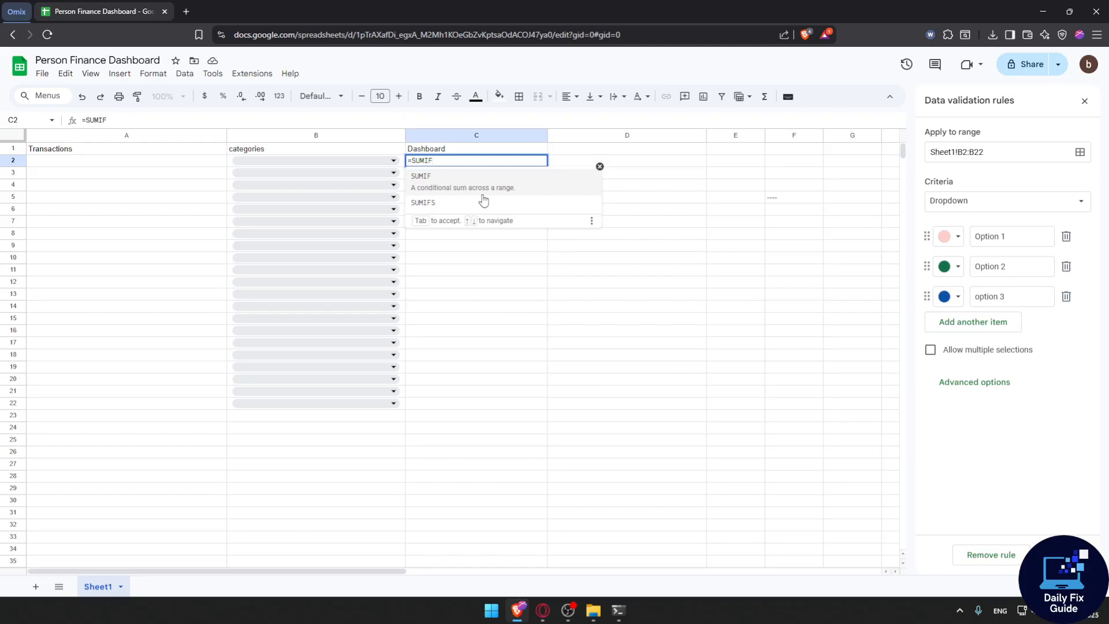
pyautogui.click(483, 190)
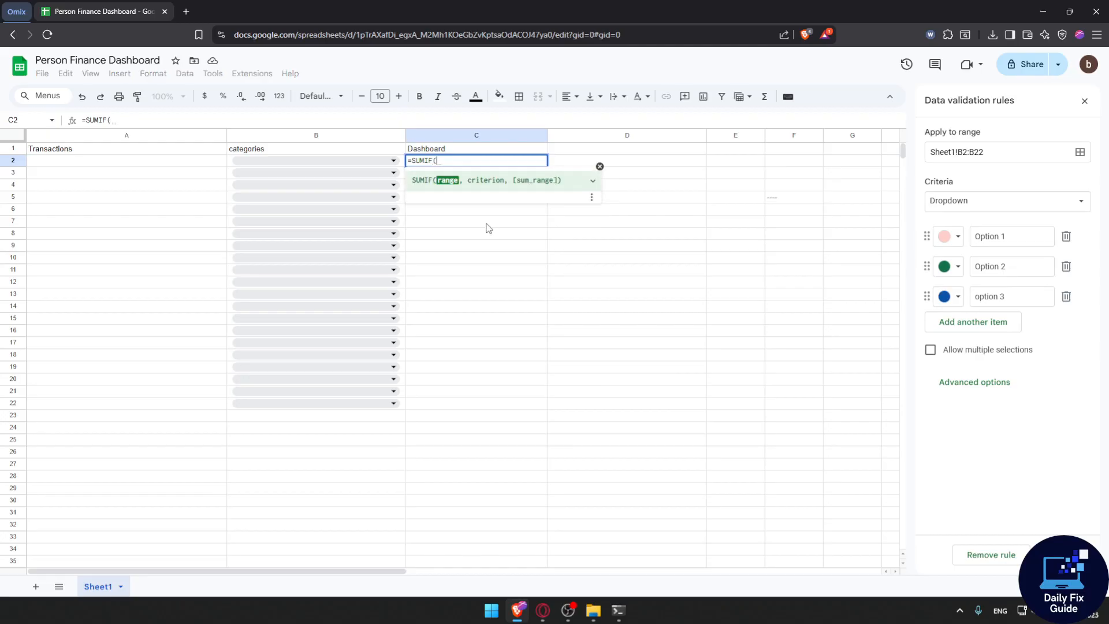
pyautogui.click(163, 163)
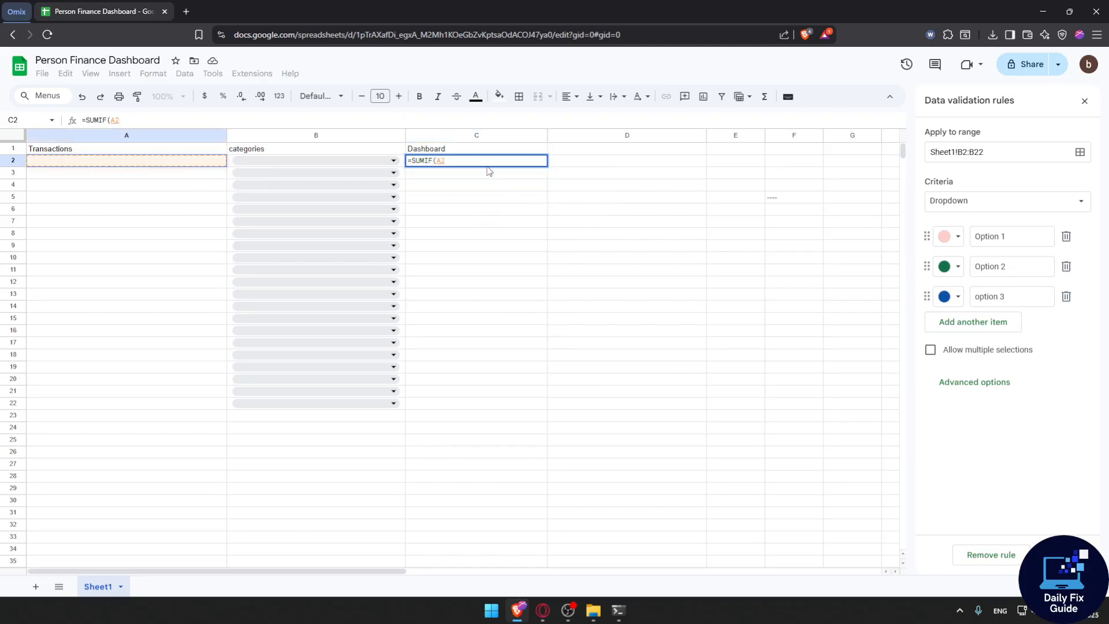
pyautogui.press('BackSpace')
pyautogui.press('Escape')
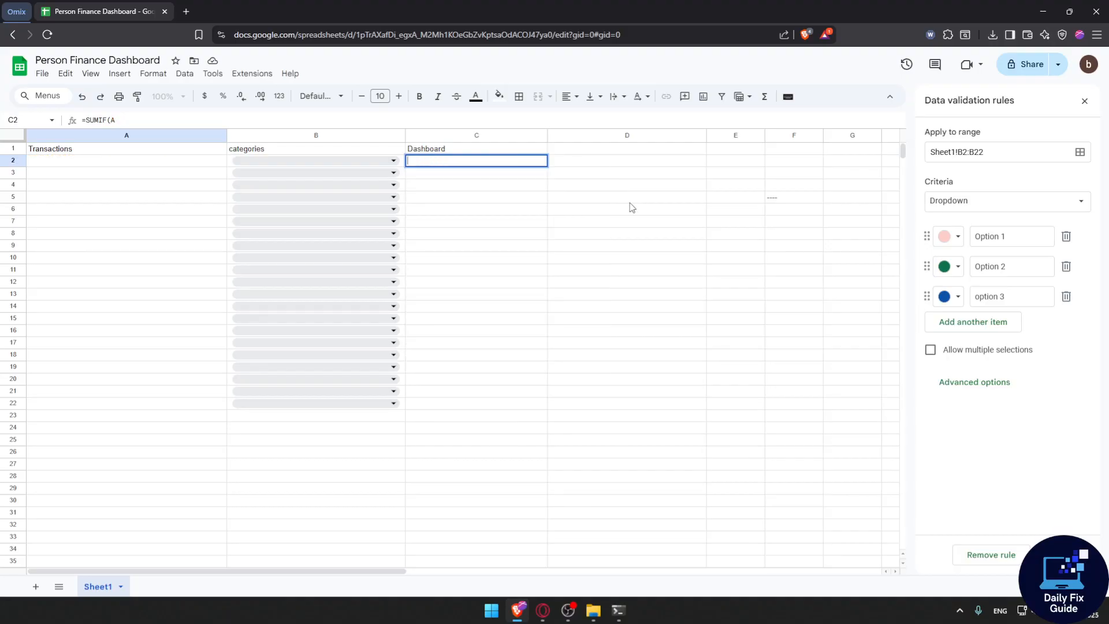
pyautogui.click(628, 210)
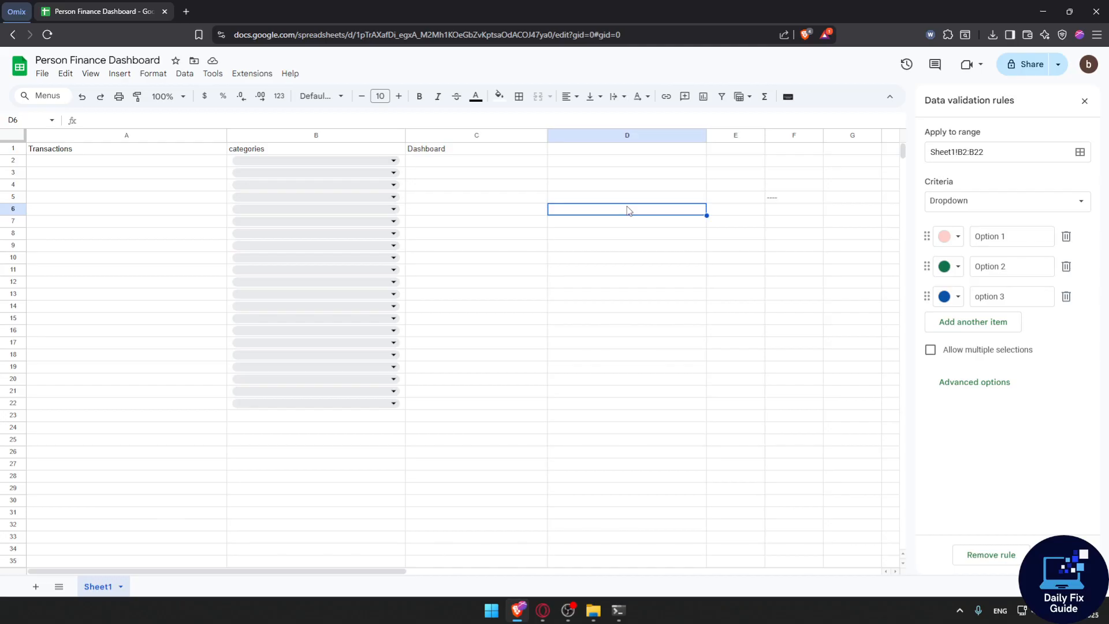
pyautogui.click(646, 258)
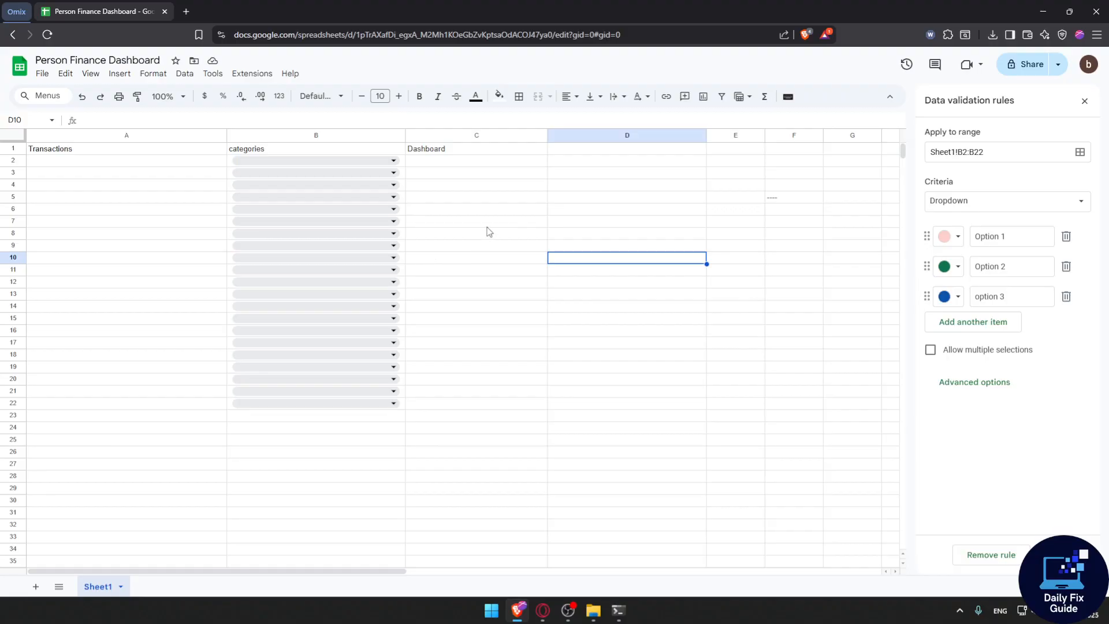
pyautogui.click(518, 290)
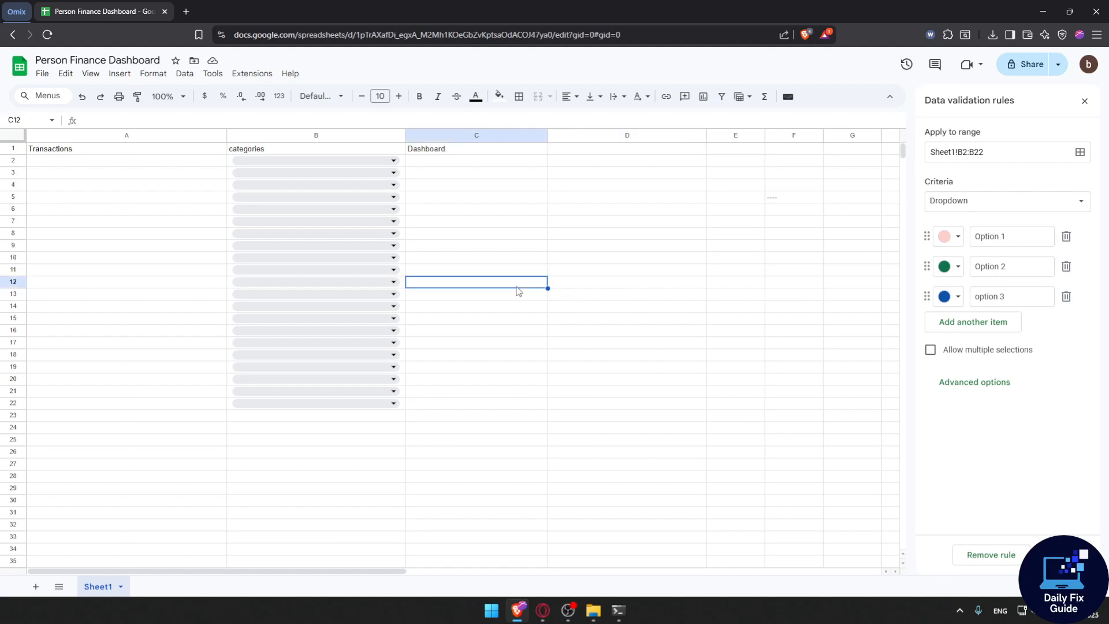